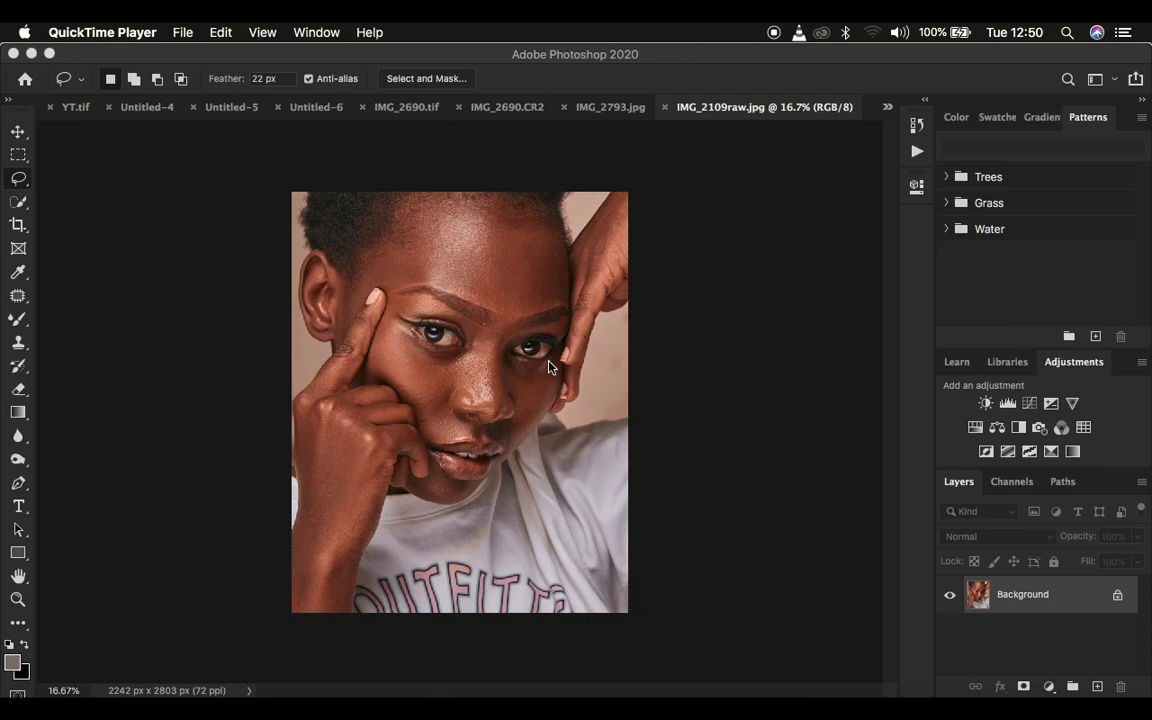
Step: Add a Selective Color adjustment layer with Yellow at -16% for the Blacks, and delete the layer
{"action": "left_click", "coordinate": [186, 200]}
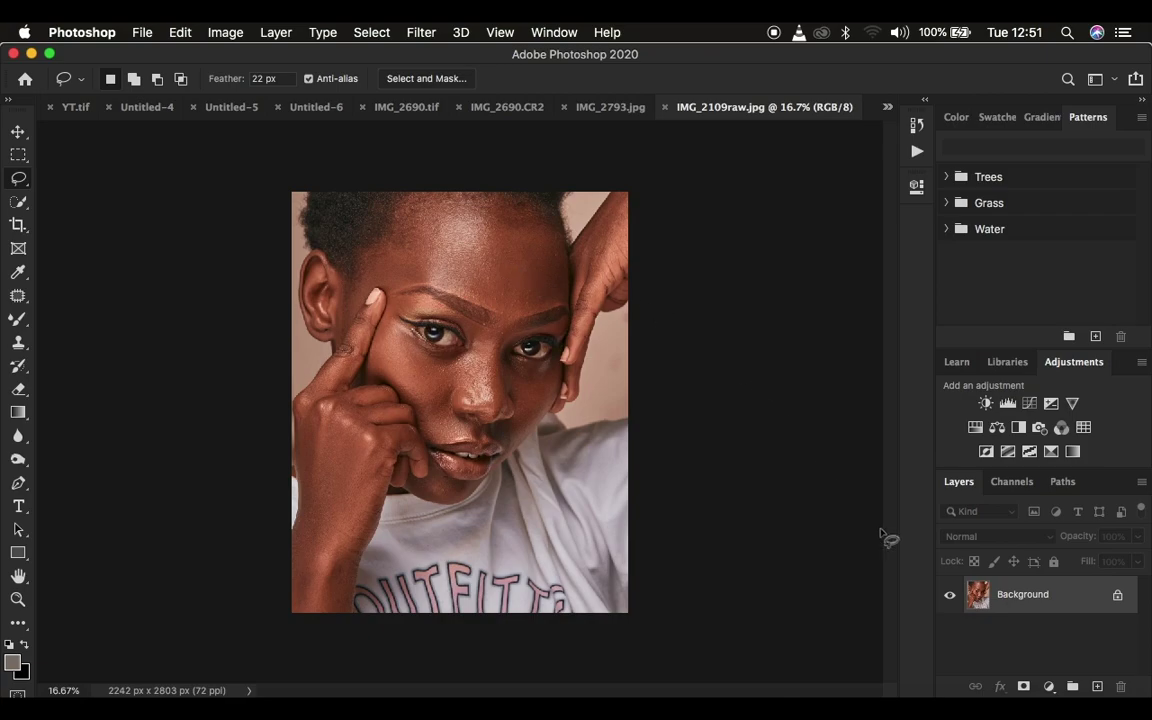
{"action": "left_click", "coordinate": [1049, 686]}
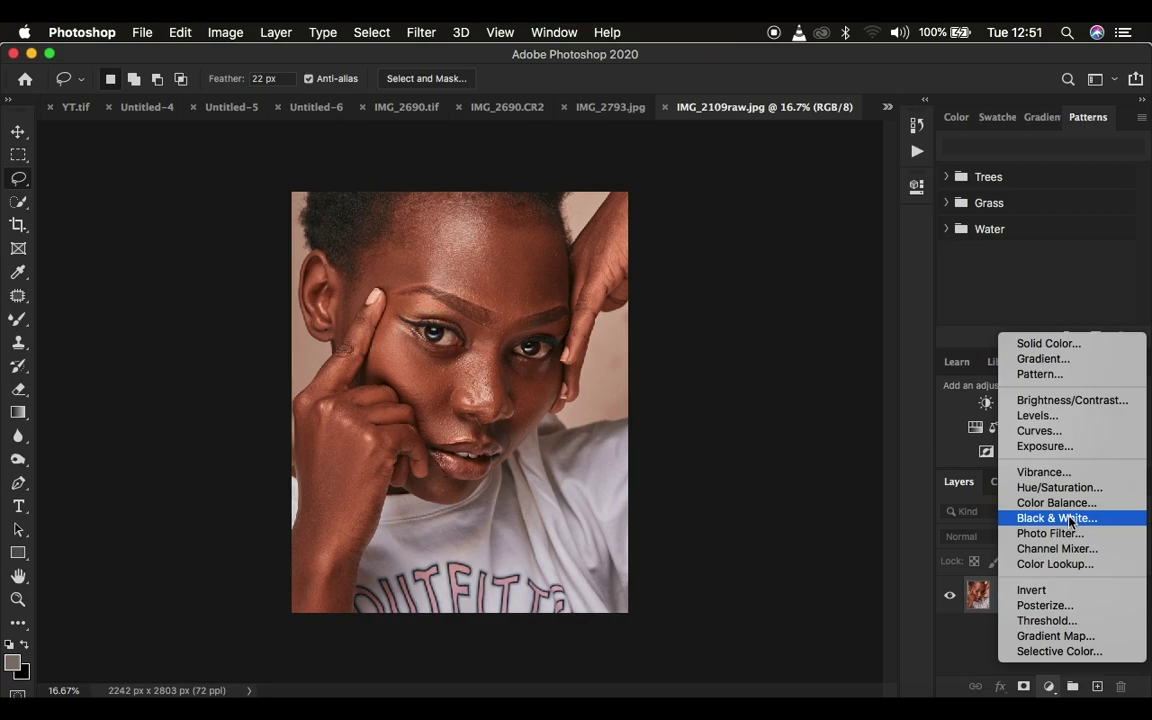
{"action": "left_click", "coordinate": [1052, 651]}
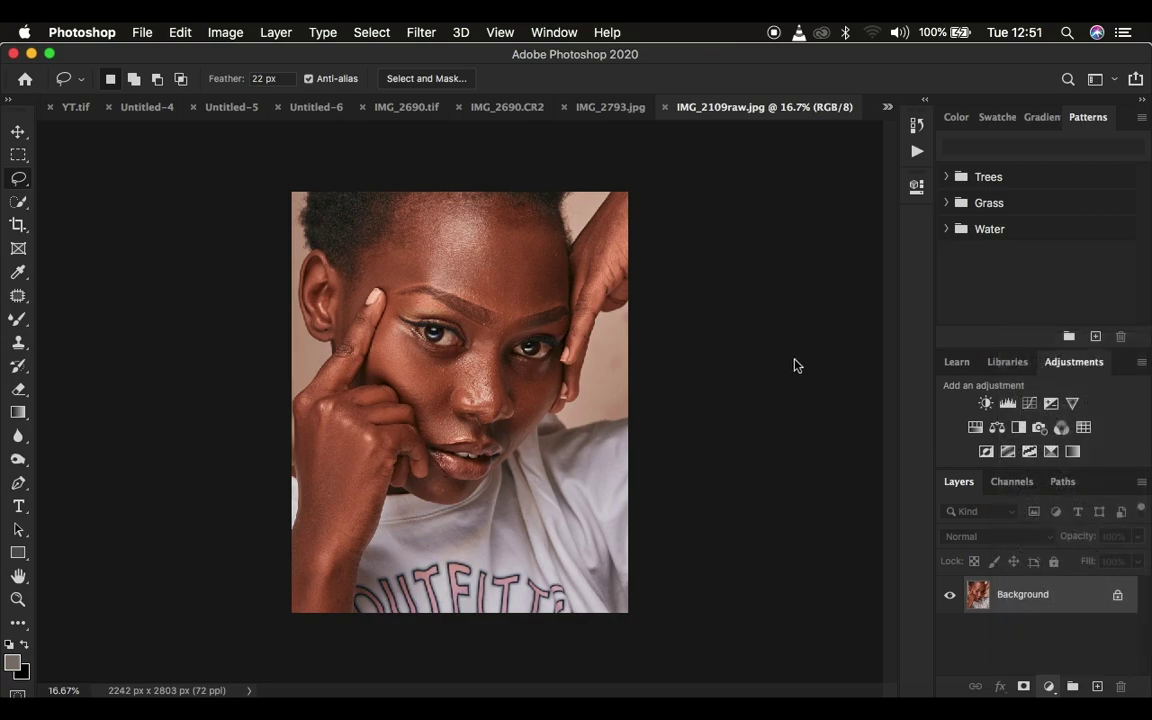
{"action": "left_click_drag", "start_coordinate": [767, 372], "coordinate": [751, 372]}
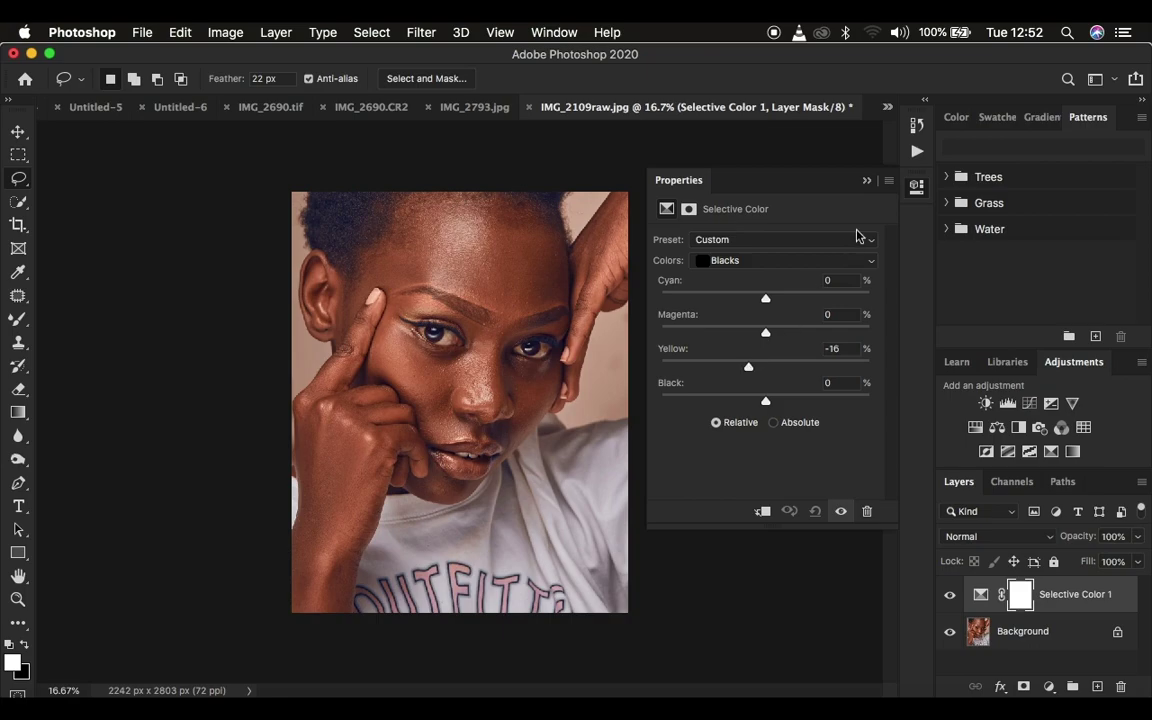
{"action": "left_click", "coordinate": [867, 182]}
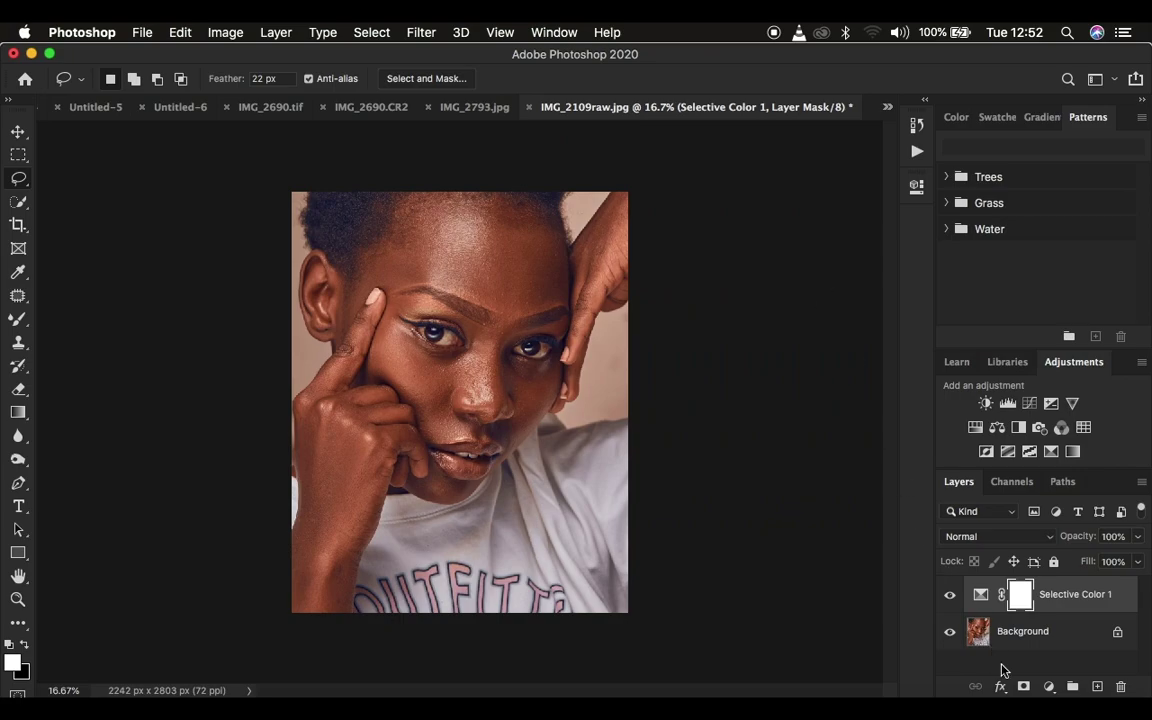
{"action": "key", "text": "BackSpace"}
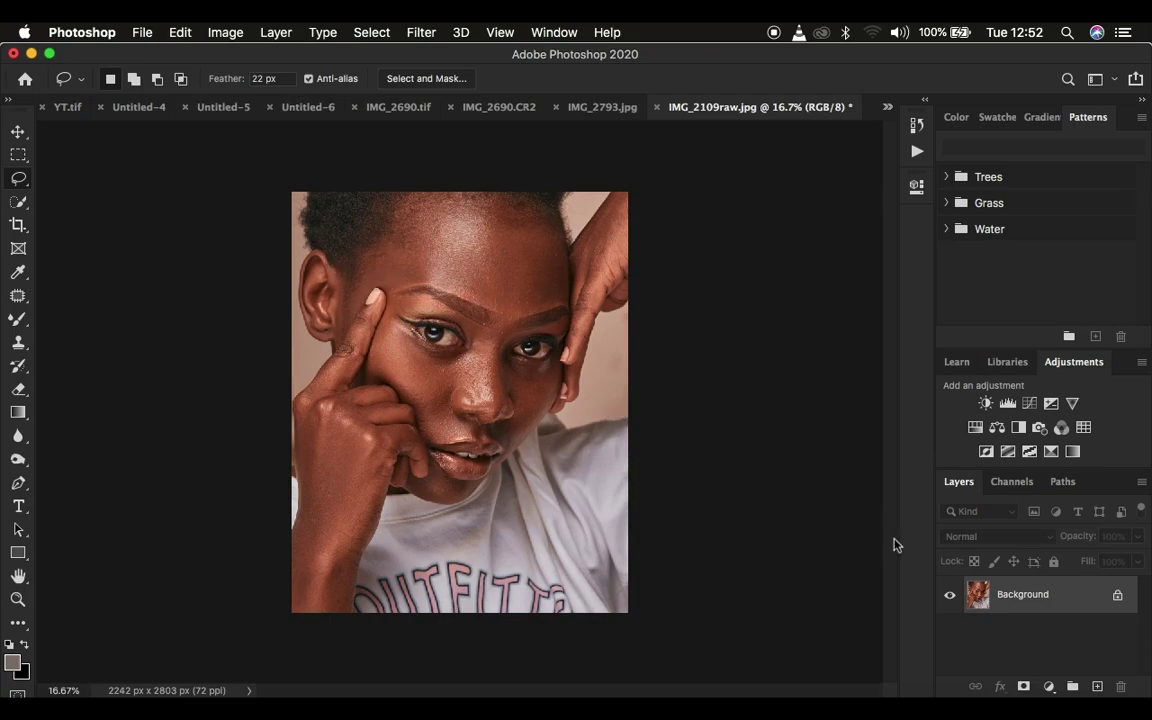
Step: Duplicate the Background layer twice, then select the lower duplicate and hide the upper one
{"action": "left_click_drag", "start_coordinate": [1028, 616], "coordinate": [1026, 610]}
{"action": "key", "text": "super+j"}
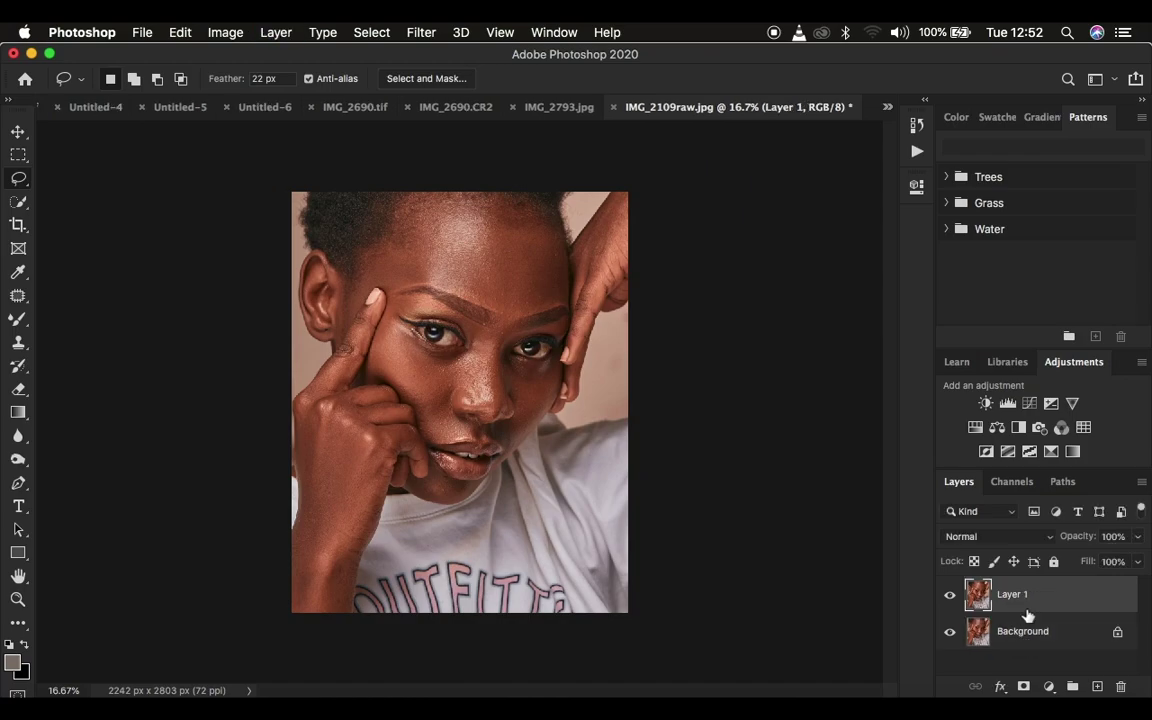
{"action": "key", "text": "super+j"}
{"action": "left_click", "coordinate": [1004, 625]}
{"action": "left_click", "coordinate": [950, 594]}
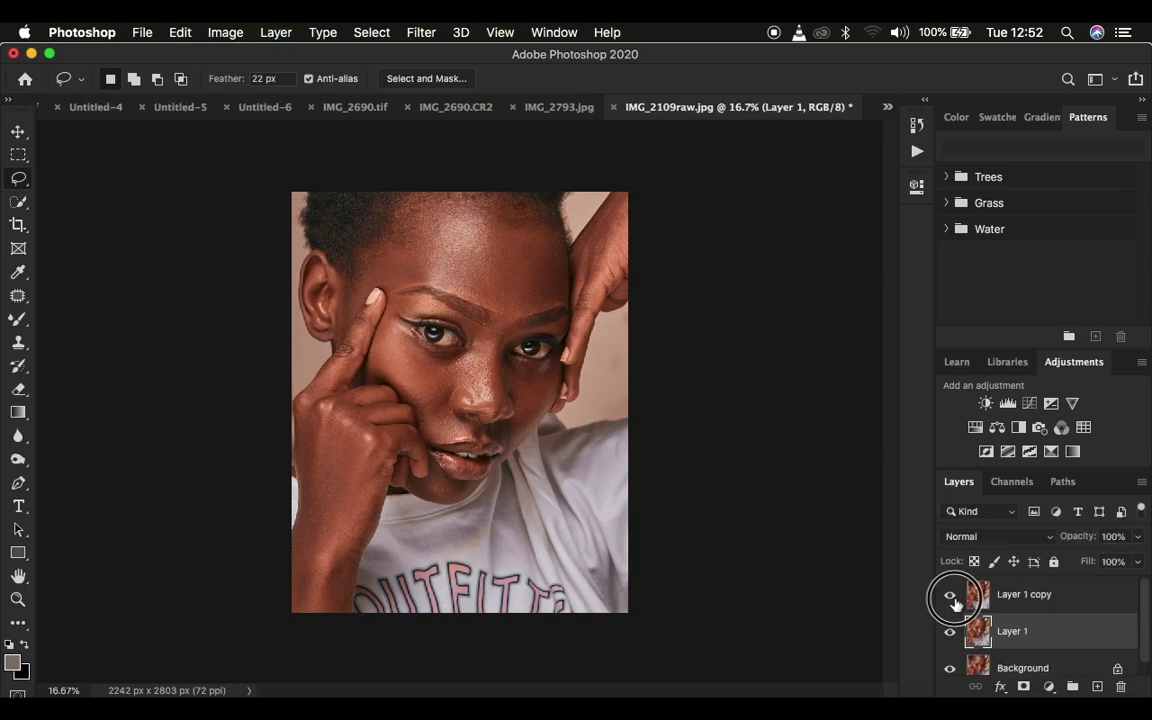
Step: Preview a Gaussian Blur on the lower duplicate without applying it, and delete both duplicate layers
{"action": "left_click", "coordinate": [416, 36]}
{"action": "mouse_move", "coordinate": [480, 247]}
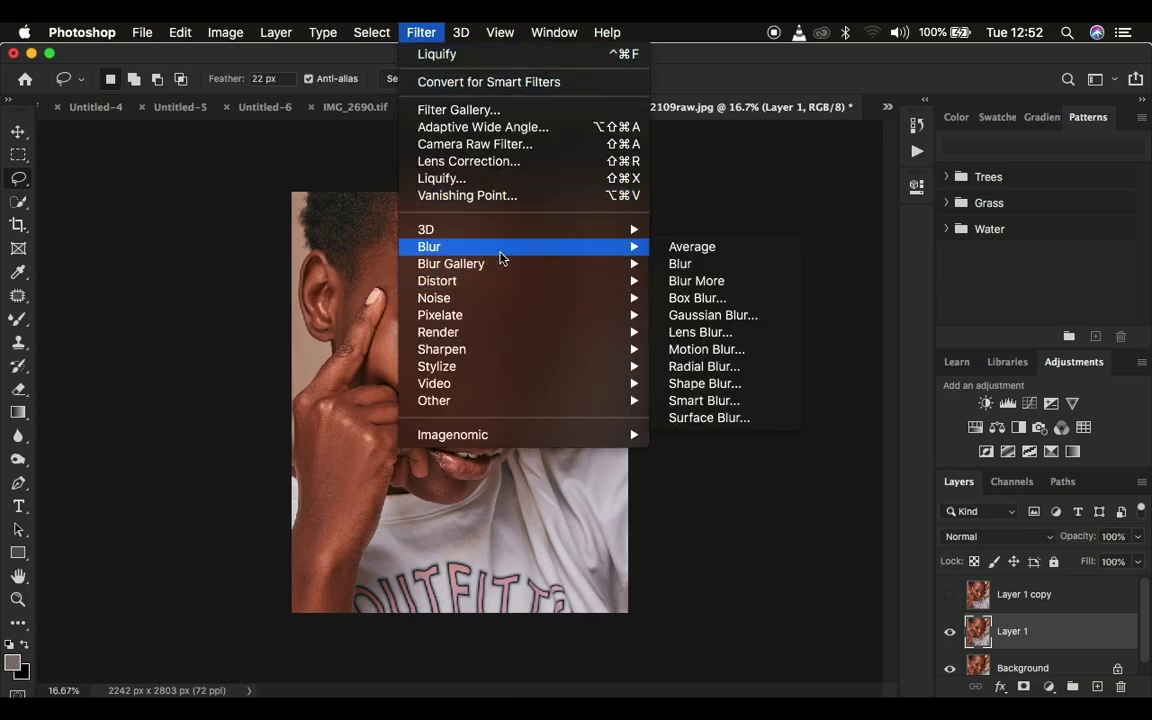
{"action": "left_click", "coordinate": [730, 316]}
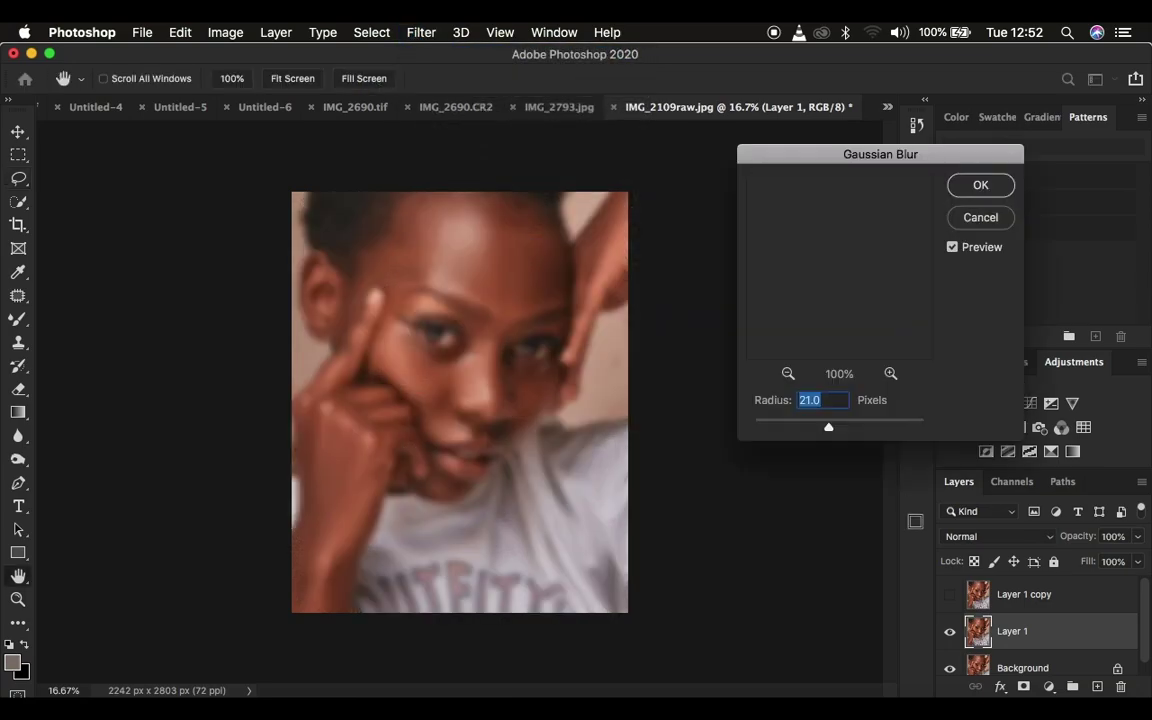
{"action": "left_click", "coordinate": [982, 217]}
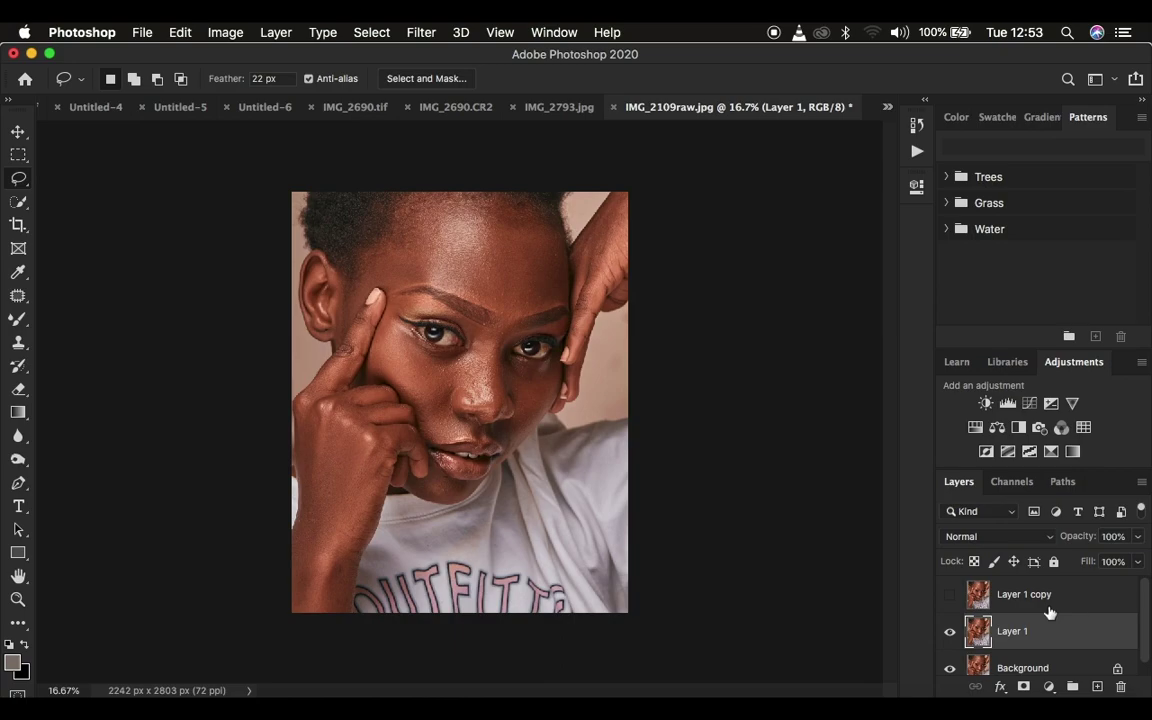
{"action": "left_click", "coordinate": [1049, 609]}
{"action": "key", "text": "BackSpace"}
{"action": "key", "text": "BackSpace"}
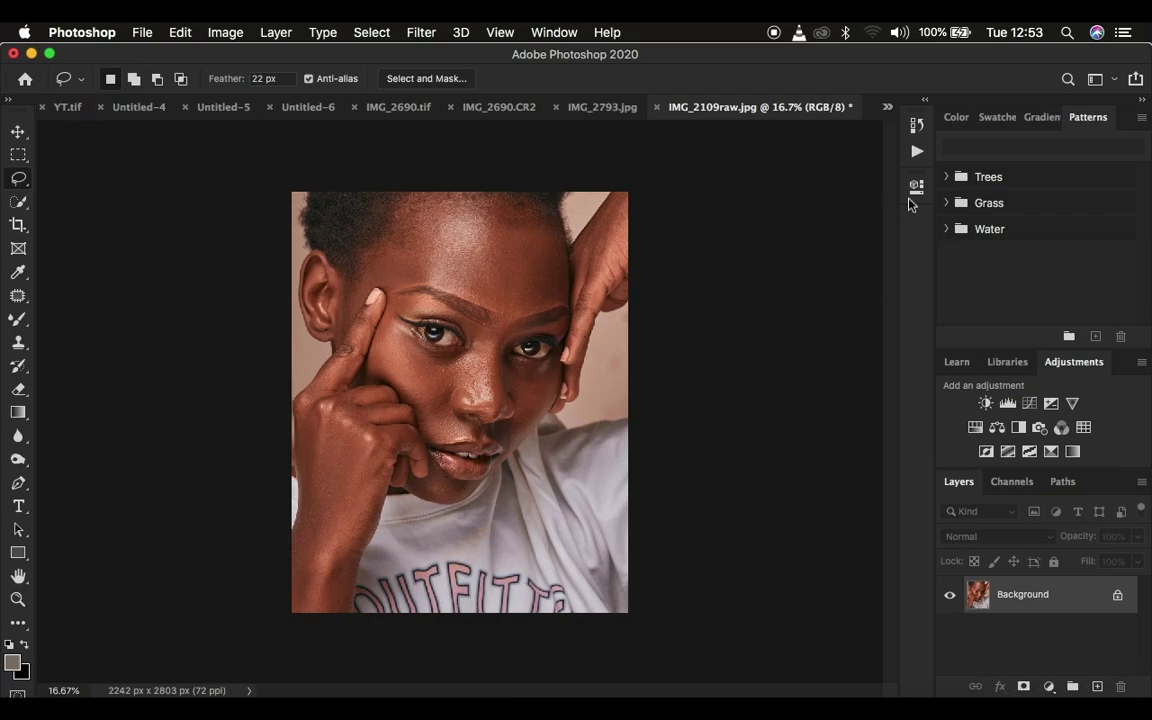
Step: Play the FS 8 BIT frequency separation action with a 7-pixel Gaussian Blur radius, and hide the Black & White 1 layer
{"action": "left_click", "coordinate": [917, 152]}
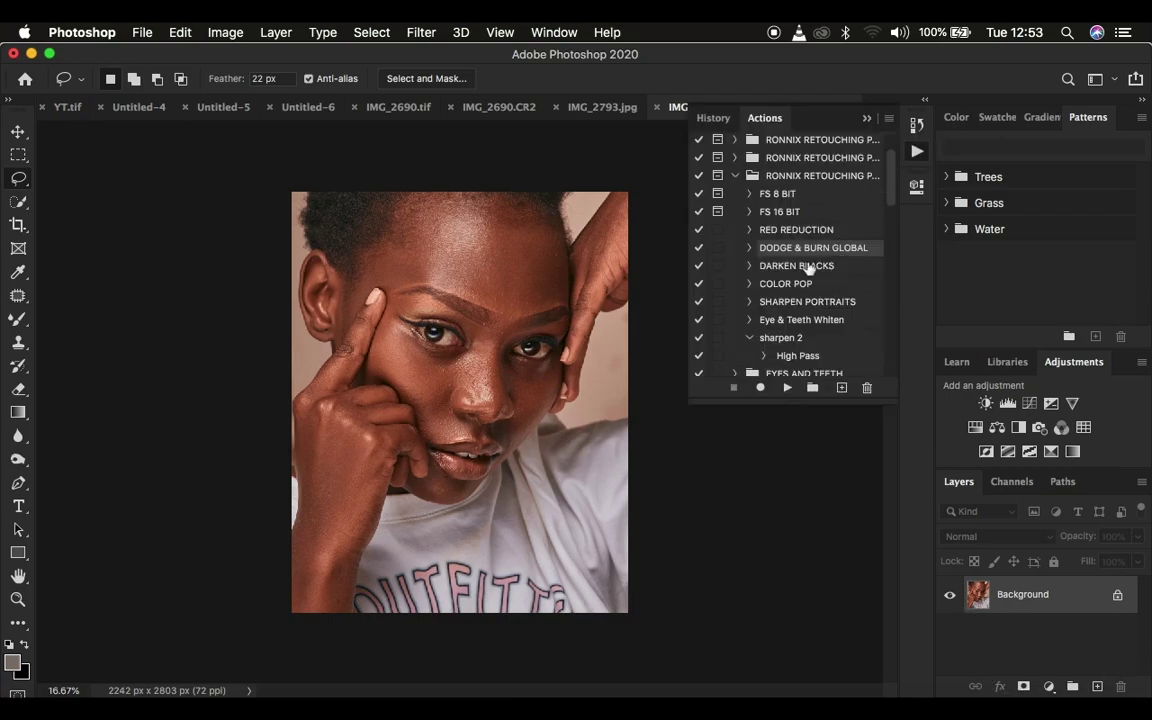
{"action": "left_click", "coordinate": [782, 194]}
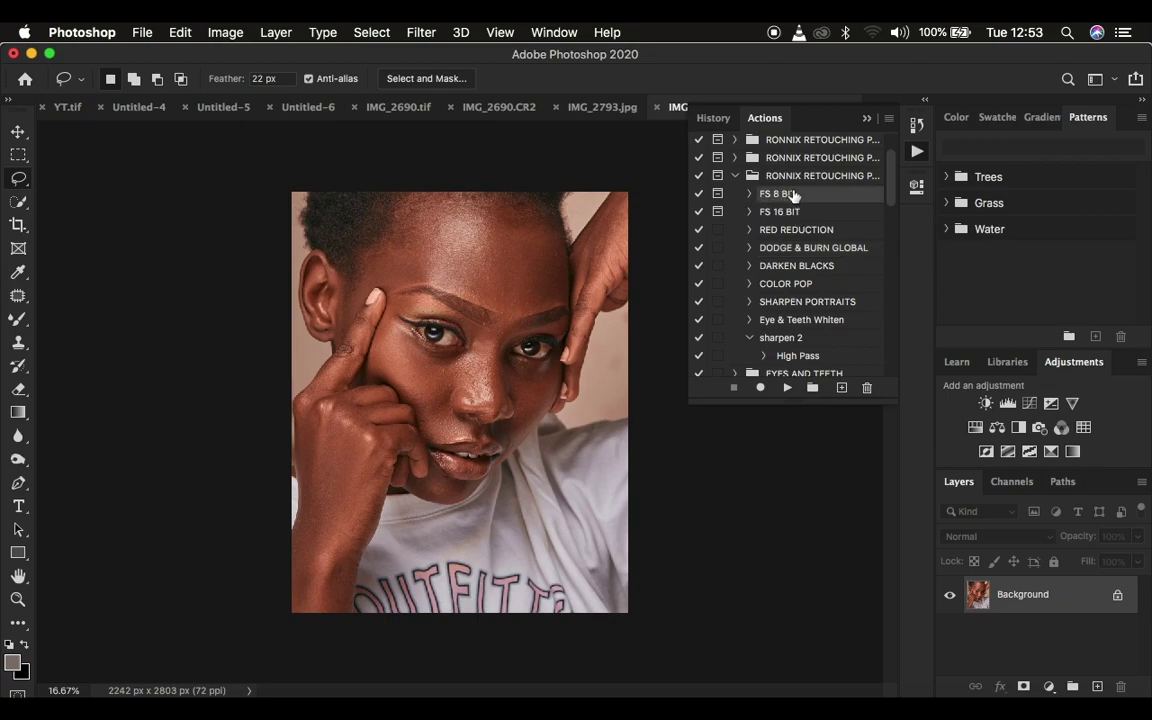
{"action": "left_click", "coordinate": [866, 120]}
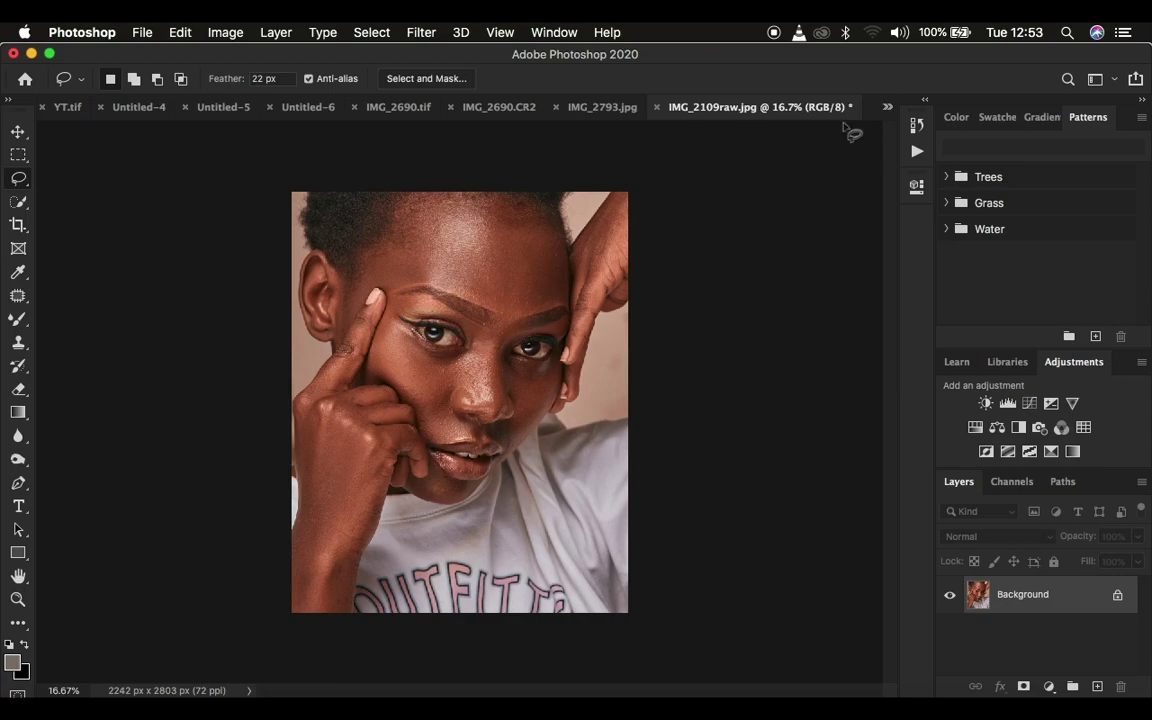
{"action": "left_click", "coordinate": [915, 152]}
{"action": "left_click", "coordinate": [788, 390]}
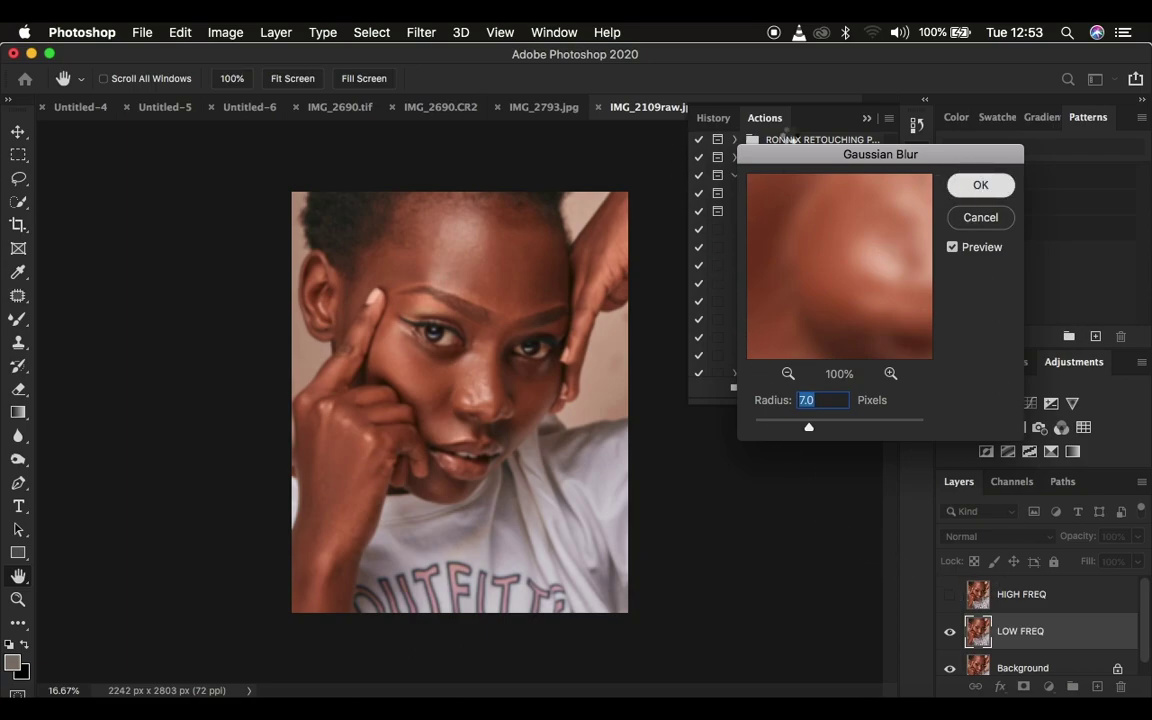
{"action": "left_click", "coordinate": [972, 185]}
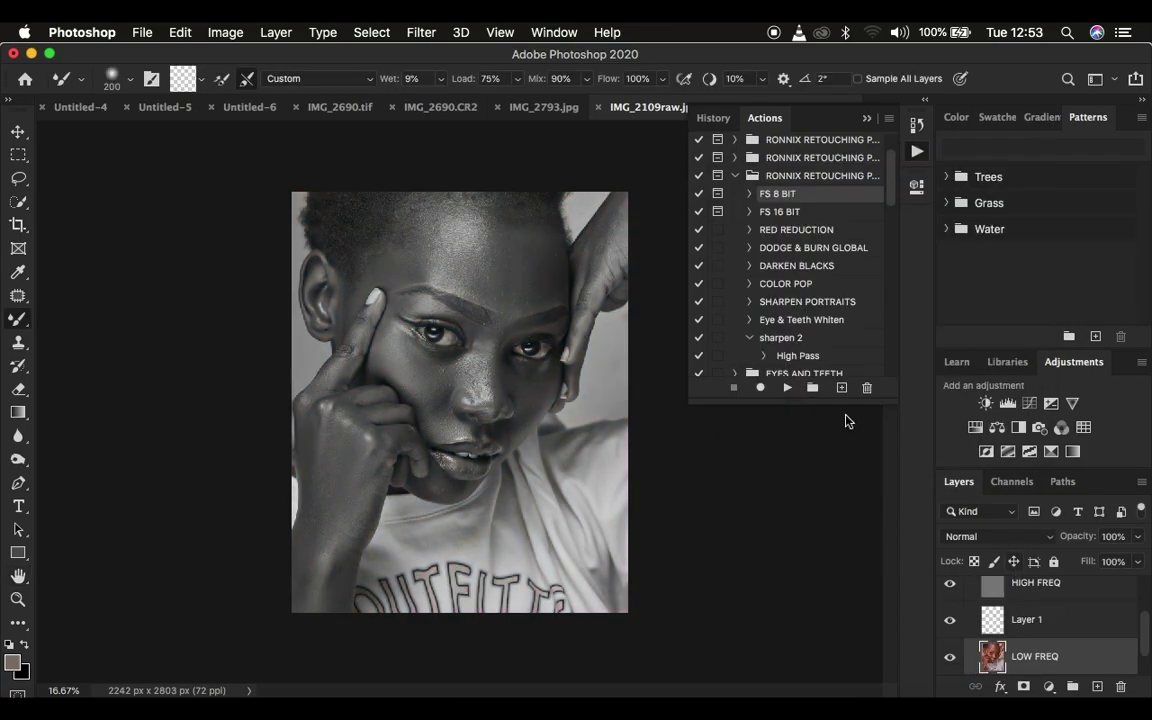
{"action": "left_click", "coordinate": [897, 244]}
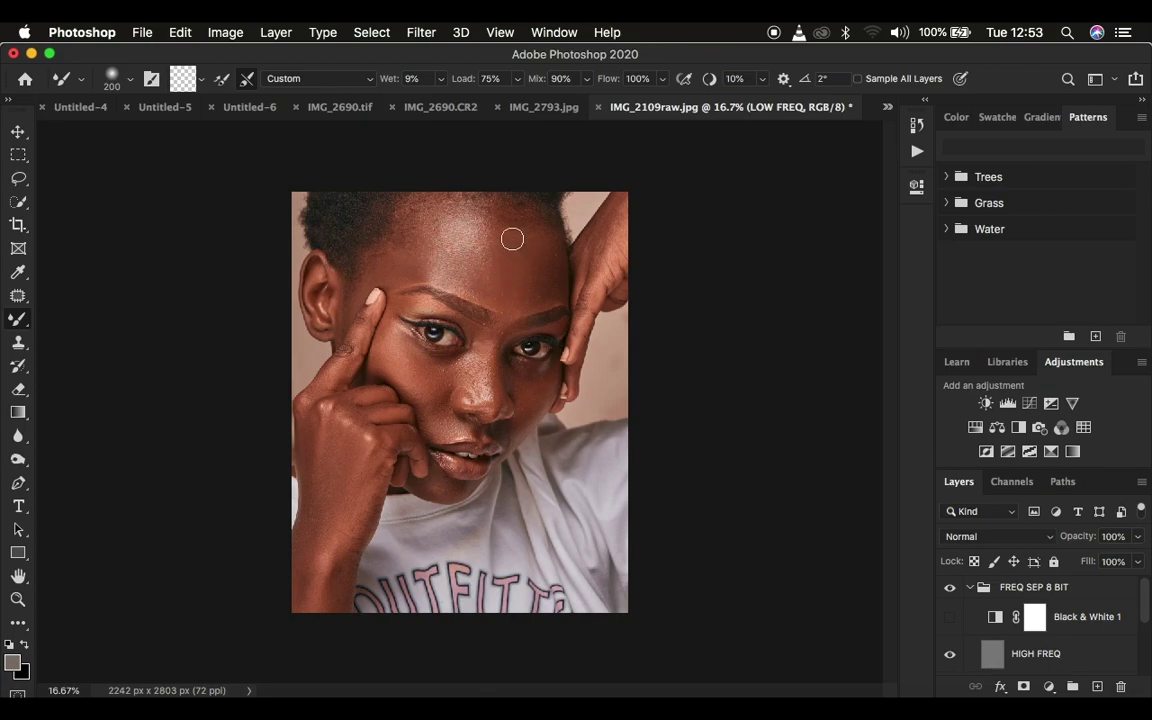
Step: Enlarge the Mixer Brush to 300 and collapse the FREQ SEP 8 BIT group
{"action": "key", "text": "bracketright"}
{"action": "key", "text": "bracketright"}
{"action": "left_click", "coordinate": [950, 588]}
{"action": "left_click", "coordinate": [969, 588]}
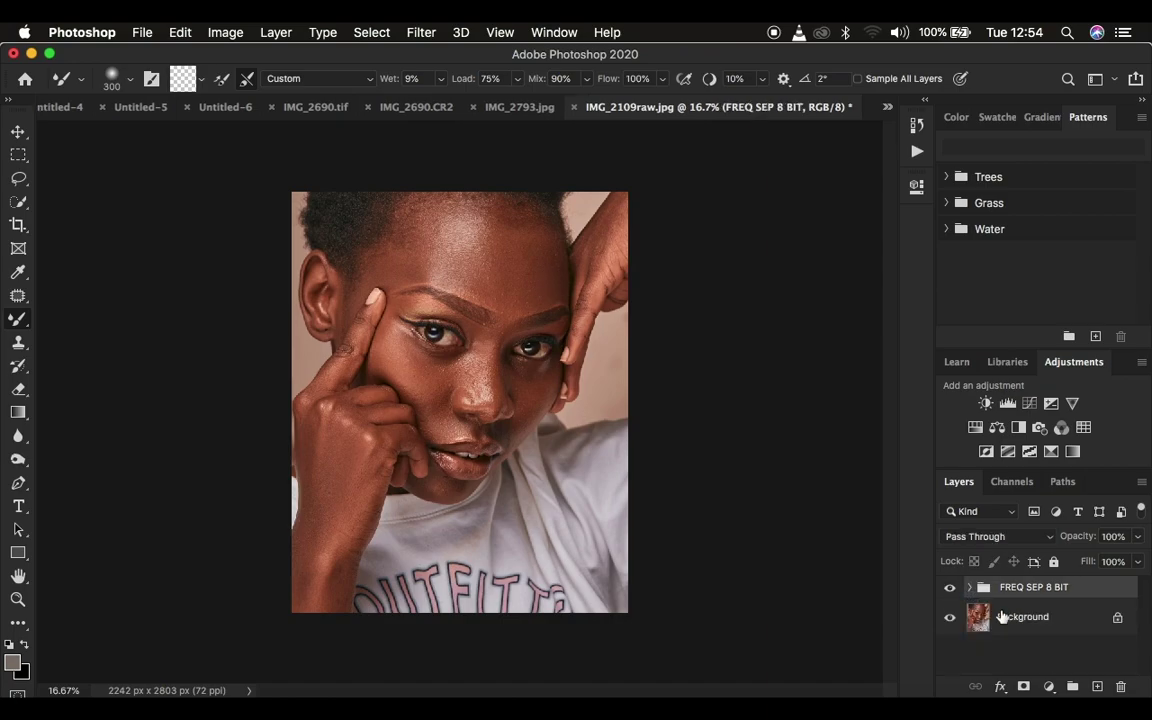
Step: Add a Color Lookup adjustment layer above the FREQ SEP 8 BIT group using the ALPHA 3.CUBE 3D LUT
{"action": "left_click", "coordinate": [1049, 687]}
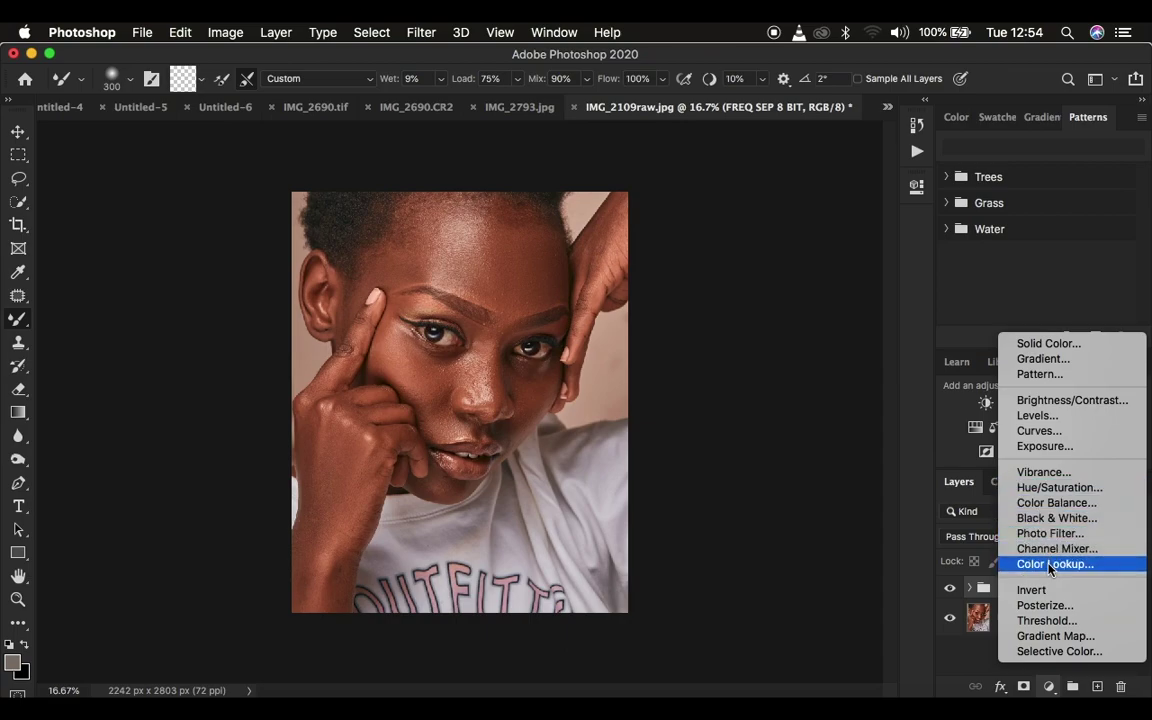
{"action": "left_click", "coordinate": [943, 507]}
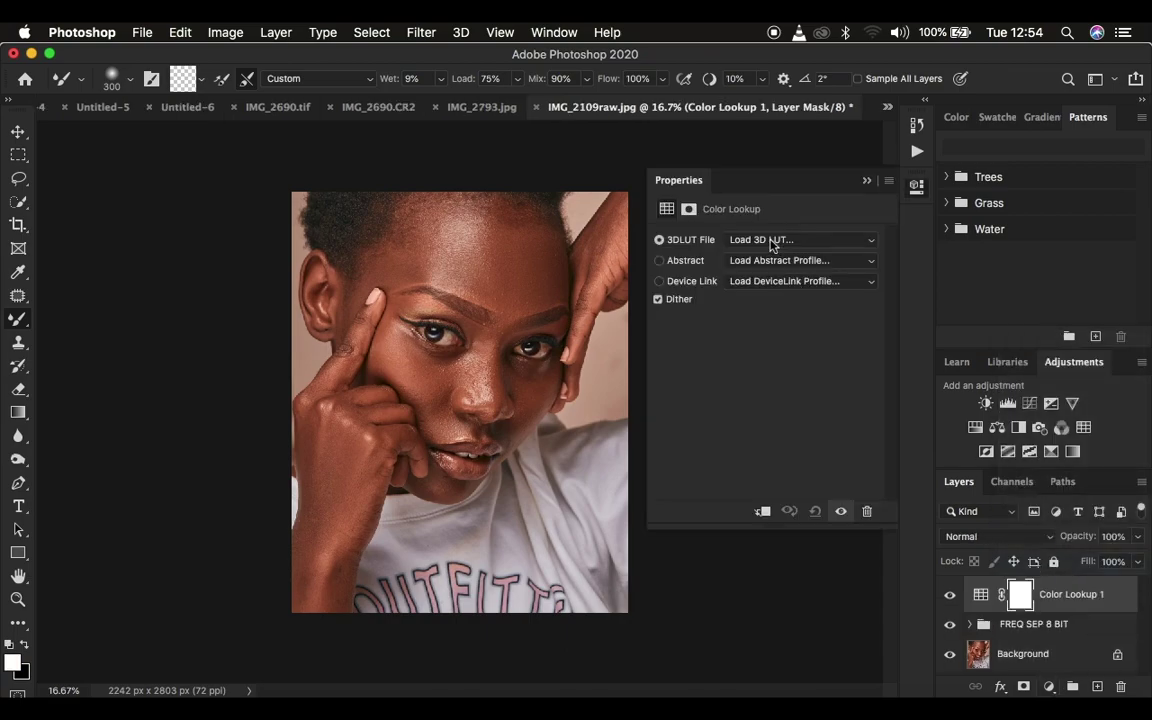
{"action": "left_click", "coordinate": [770, 240]}
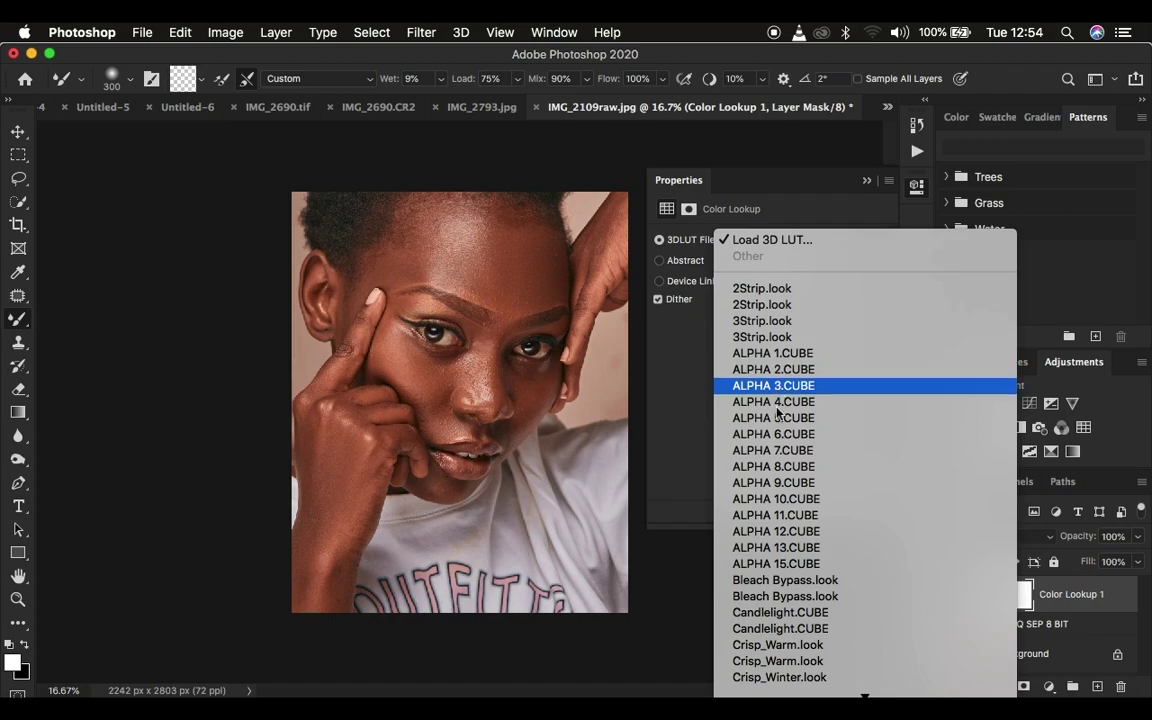
{"action": "scroll", "coordinate": [793, 560], "scroll_direction": "down", "scroll_amount": 10}
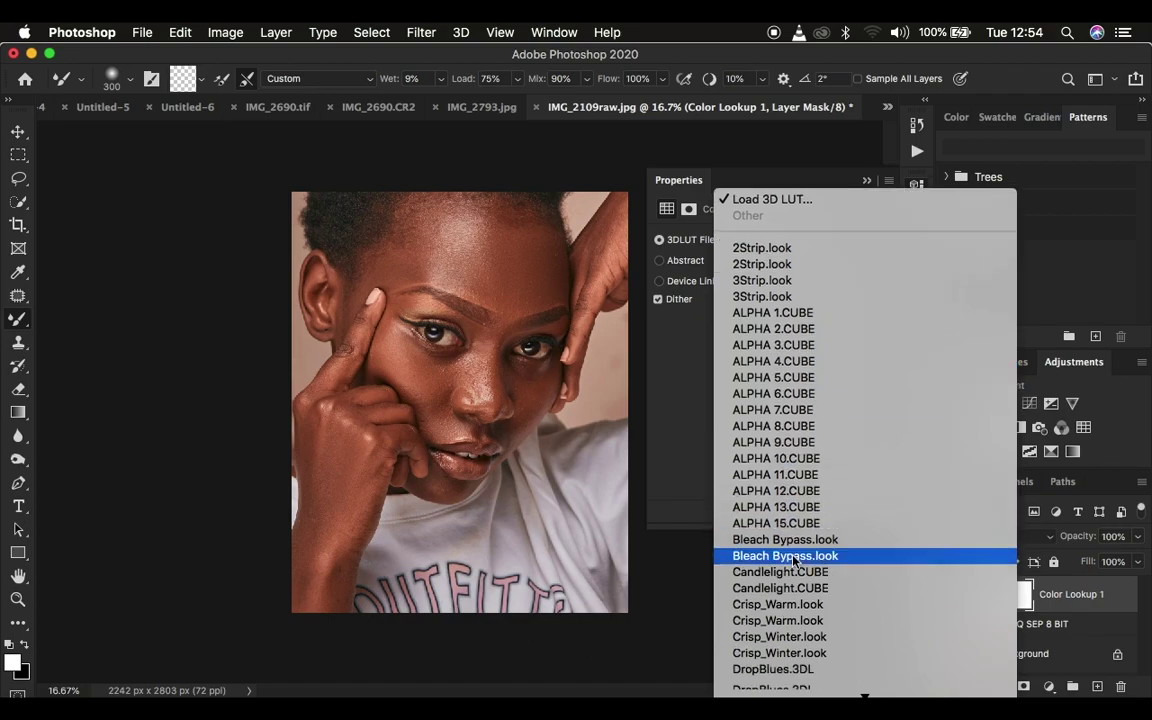
{"action": "scroll", "coordinate": [793, 560], "scroll_direction": "down", "scroll_amount": 4}
{"action": "scroll", "coordinate": [793, 560], "scroll_direction": "up", "scroll_amount": 9}
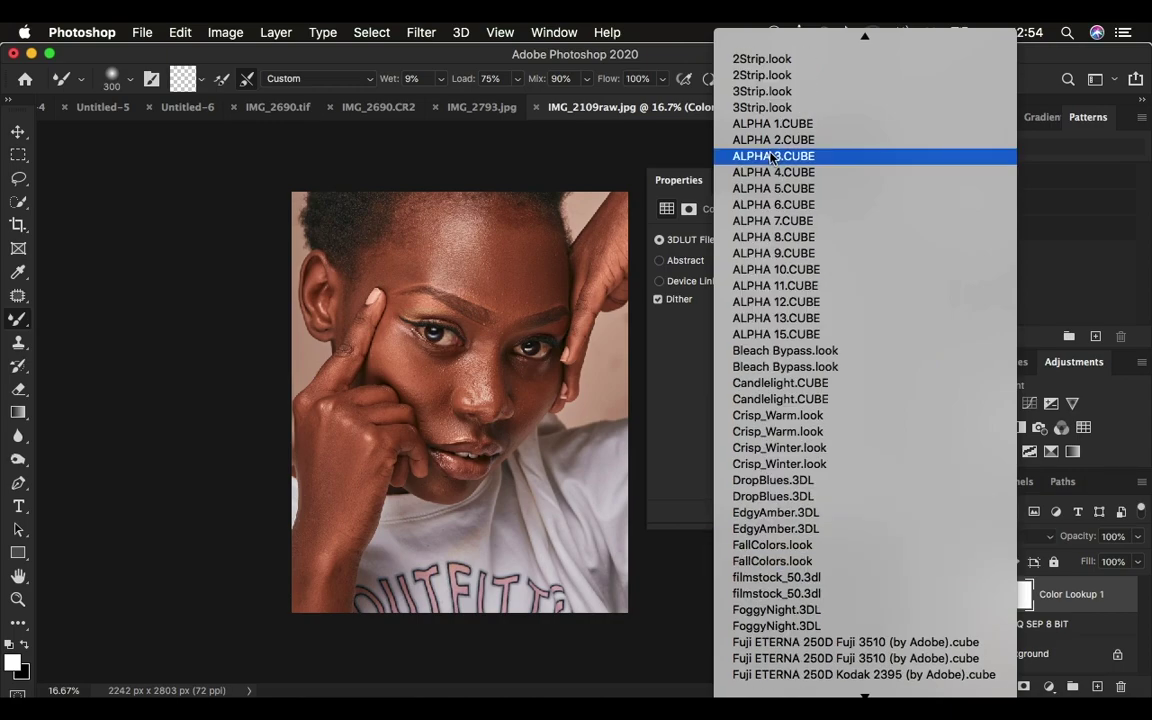
{"action": "left_click", "coordinate": [772, 156]}
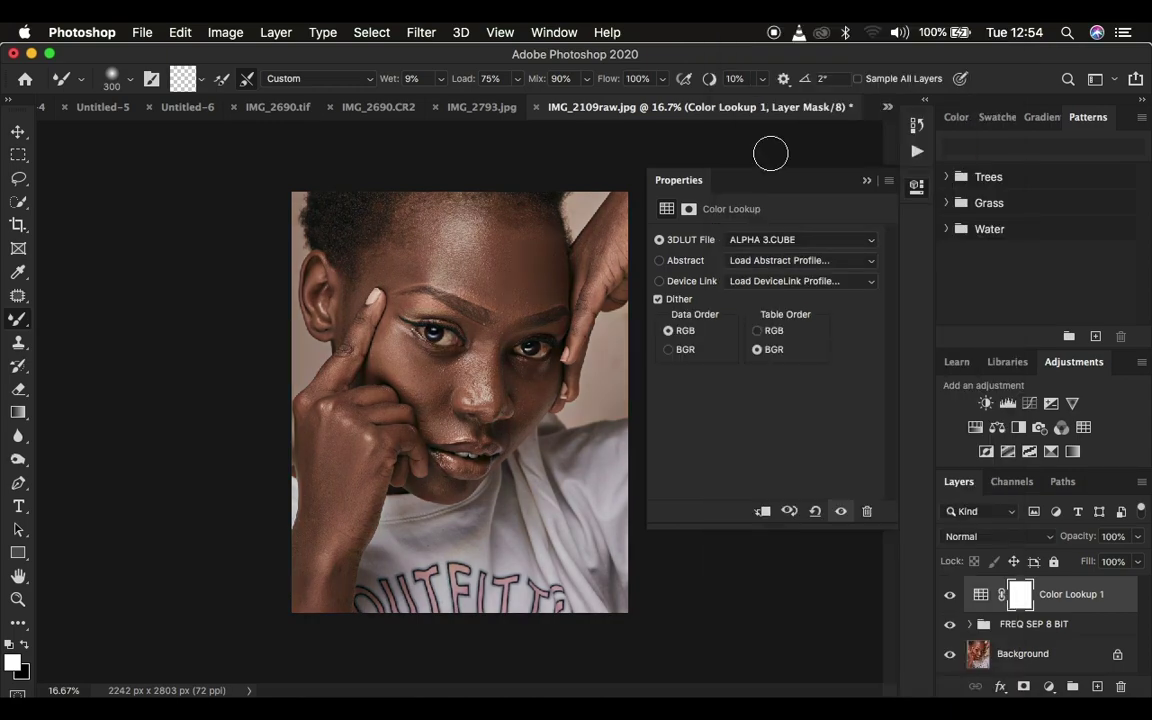
Step: Compare the portrait with and without the Color Lookup 1 layer, and set its opacity to 46%
{"action": "left_click_drag", "start_coordinate": [1077, 536], "coordinate": [996, 540]}
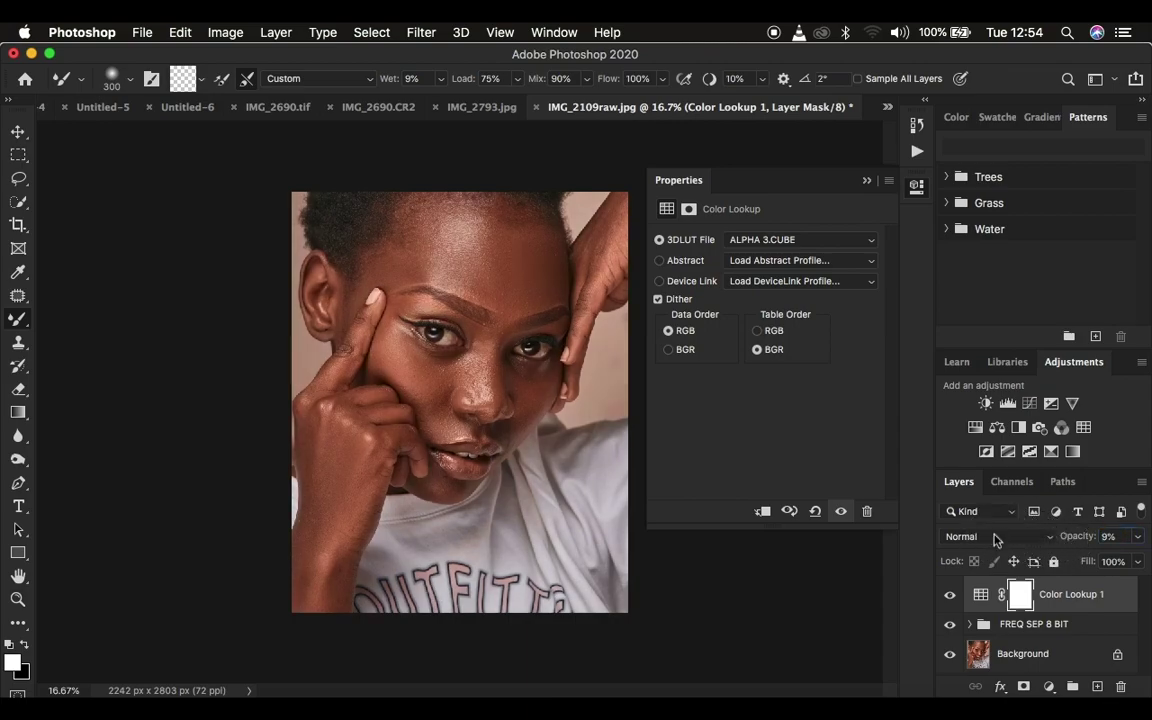
{"action": "left_click", "coordinate": [948, 595]}
{"action": "left_click", "coordinate": [948, 596]}
{"action": "left_click", "coordinate": [948, 597]}
{"action": "left_click", "coordinate": [948, 598]}
{"action": "left_click", "coordinate": [1108, 536]}
{"action": "type", "text": "46"}
{"action": "key", "text": "Return"}
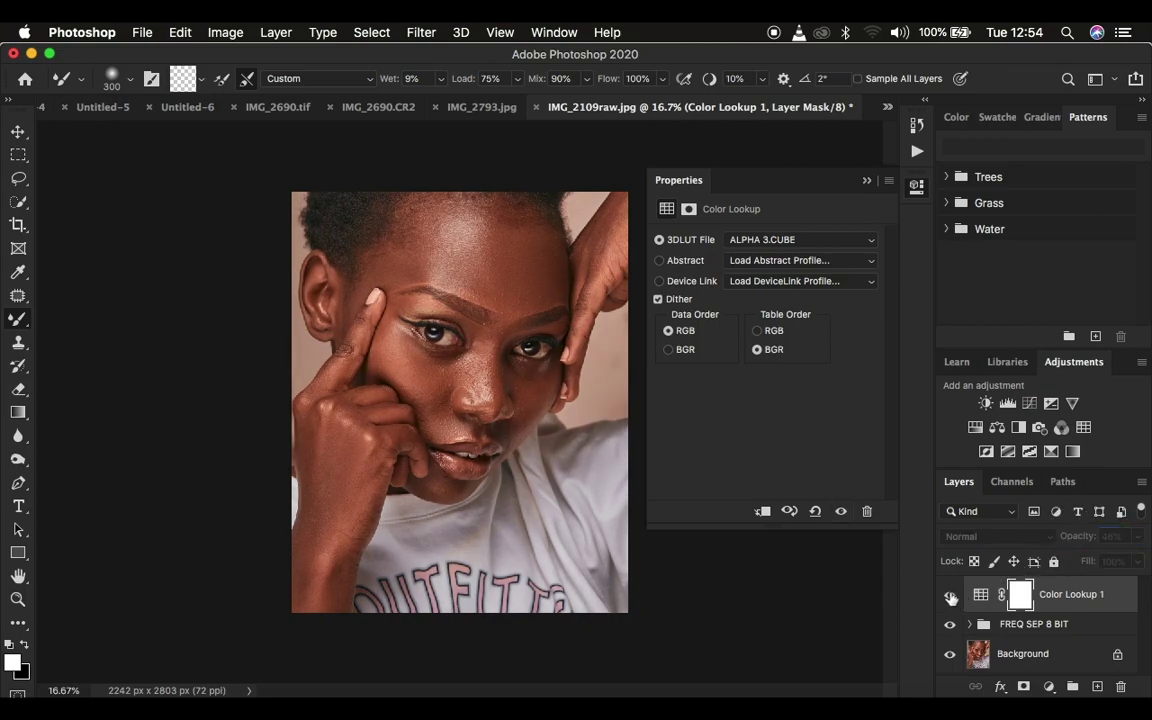
{"action": "left_click", "coordinate": [866, 181]}
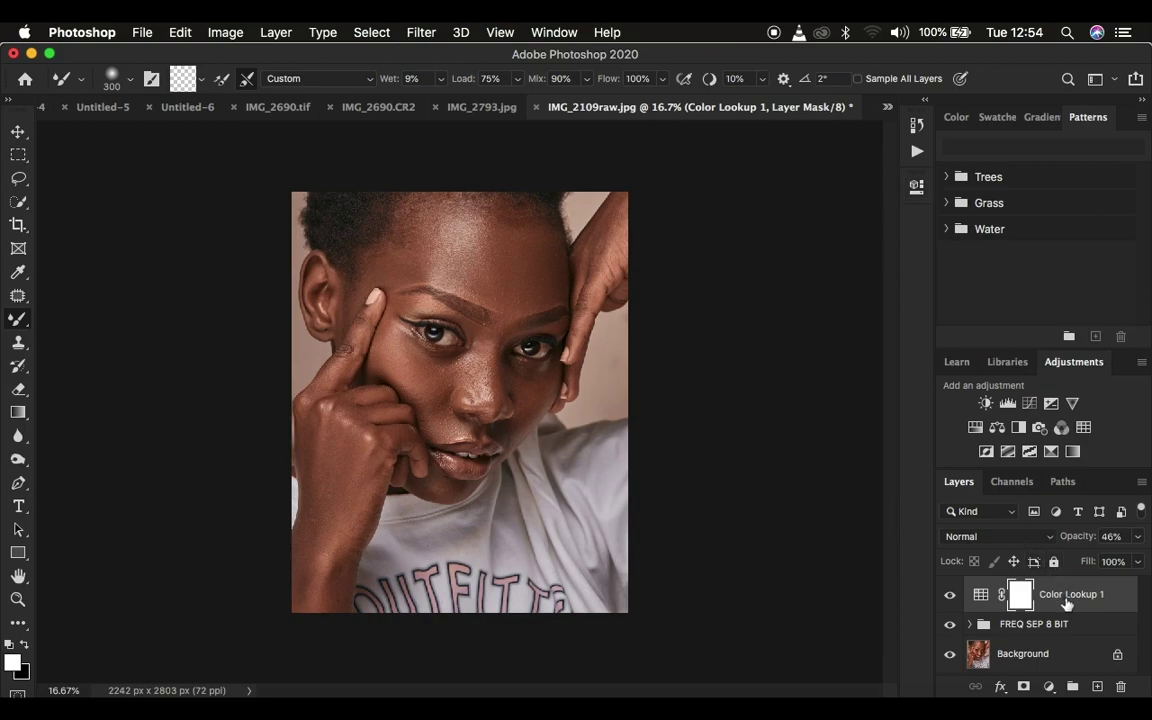
Step: Delete the Color Lookup 1 layer, and undo the deletion of the FREQ SEP 8 BIT group
{"action": "key", "text": "BackSpace"}
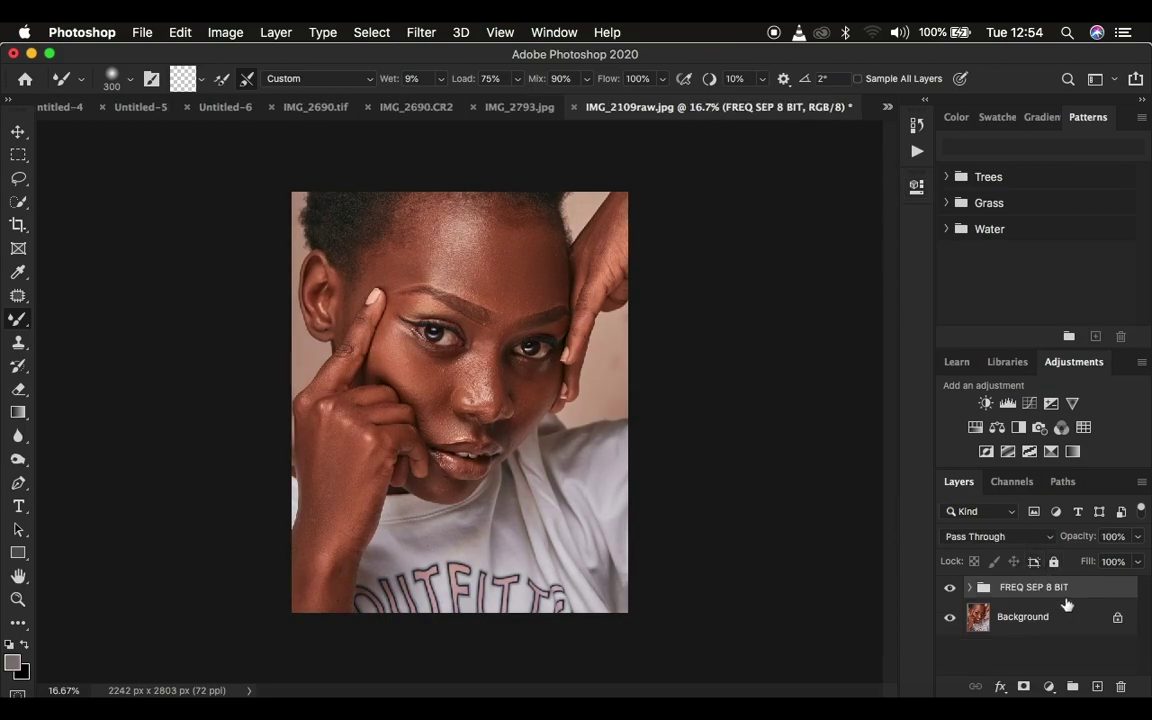
{"action": "key", "text": "BackSpace"}
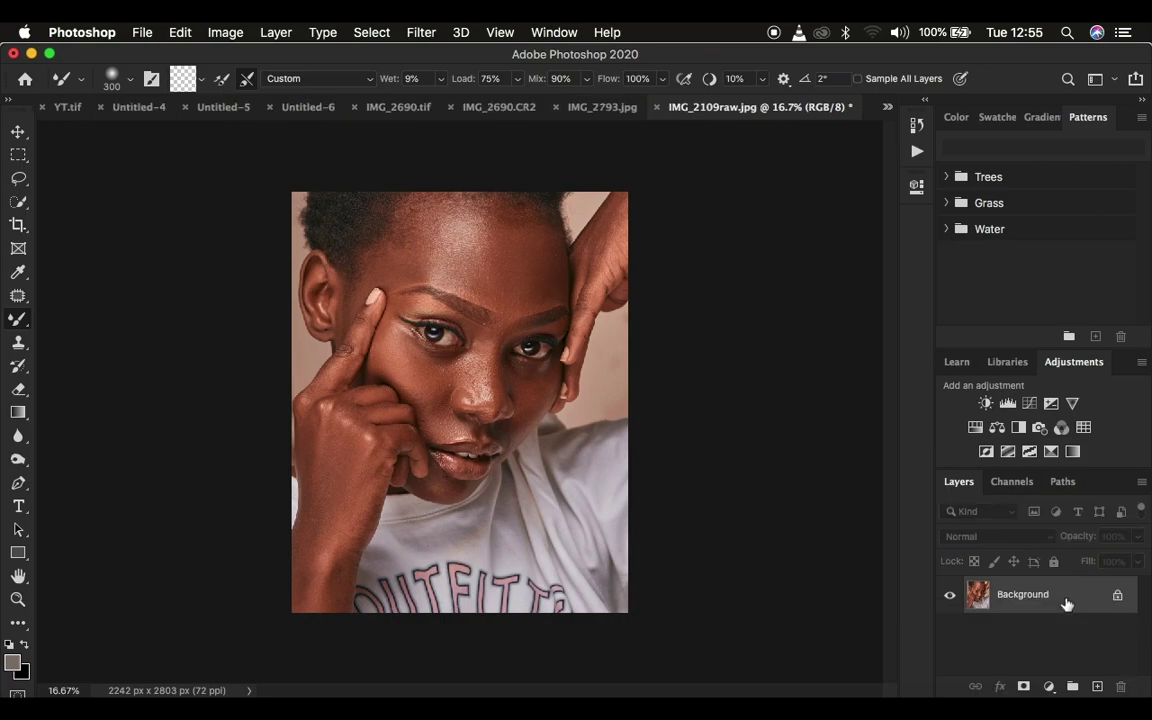
{"action": "key", "text": "super+z"}
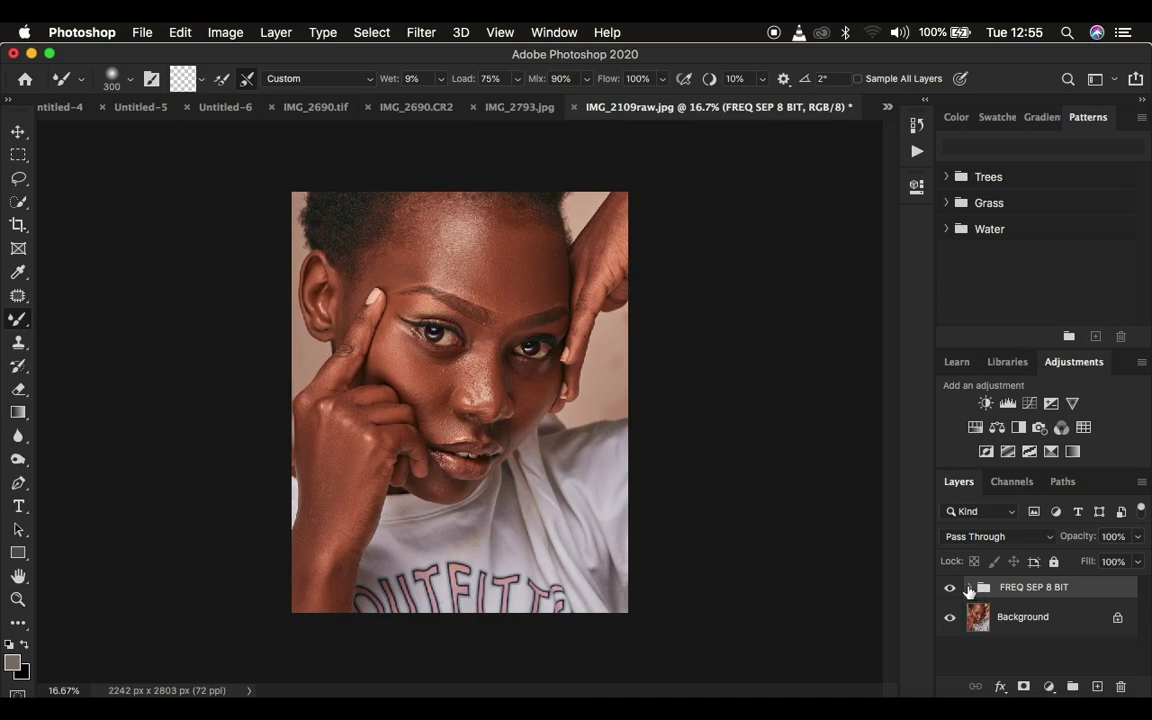
Step: Expand the FREQ SEP 8 BIT group, select the LOW FREQ layer and hide the HIGH FREQ layer
{"action": "left_click", "coordinate": [969, 587]}
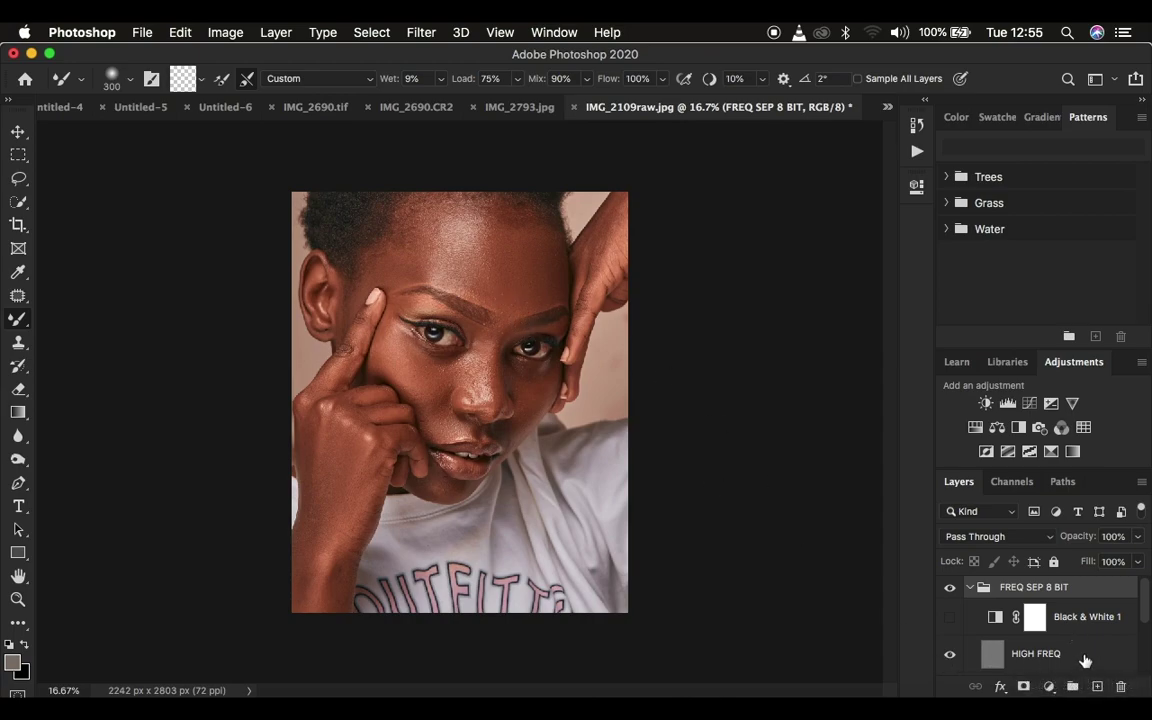
{"action": "scroll", "coordinate": [1085, 660], "scroll_direction": "down", "scroll_amount": 2}
{"action": "left_click", "coordinate": [1036, 657]}
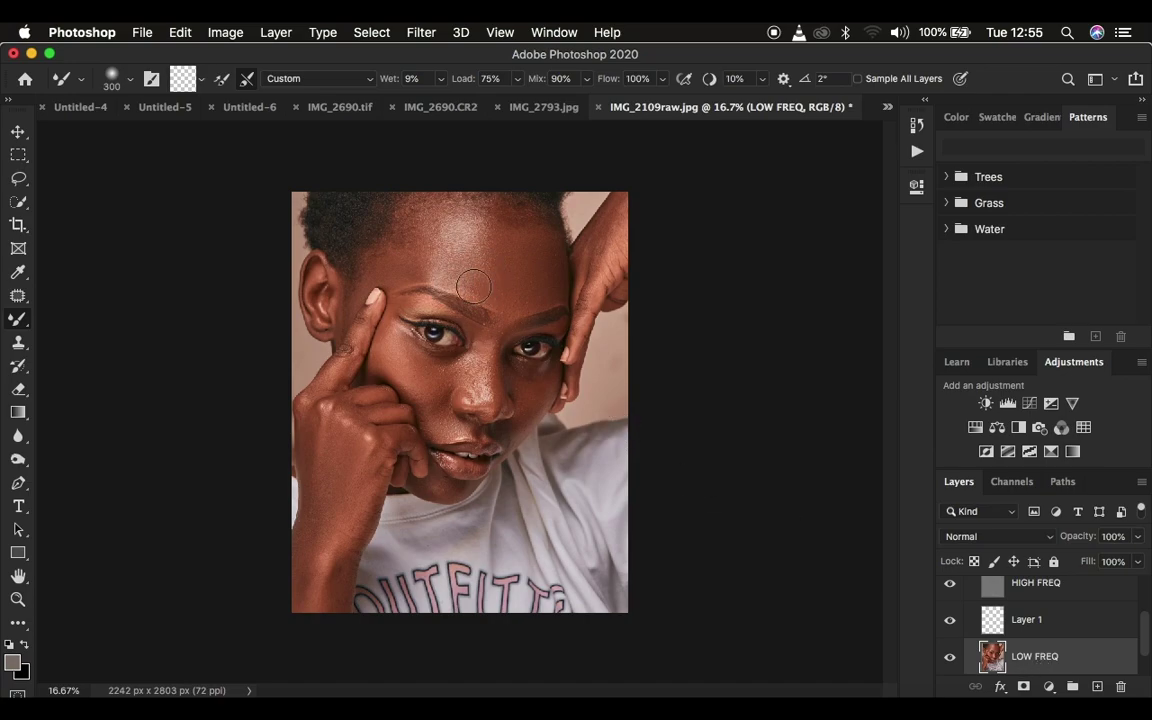
{"action": "key", "text": "super+equal"}
{"action": "key", "text": "super+equal"}
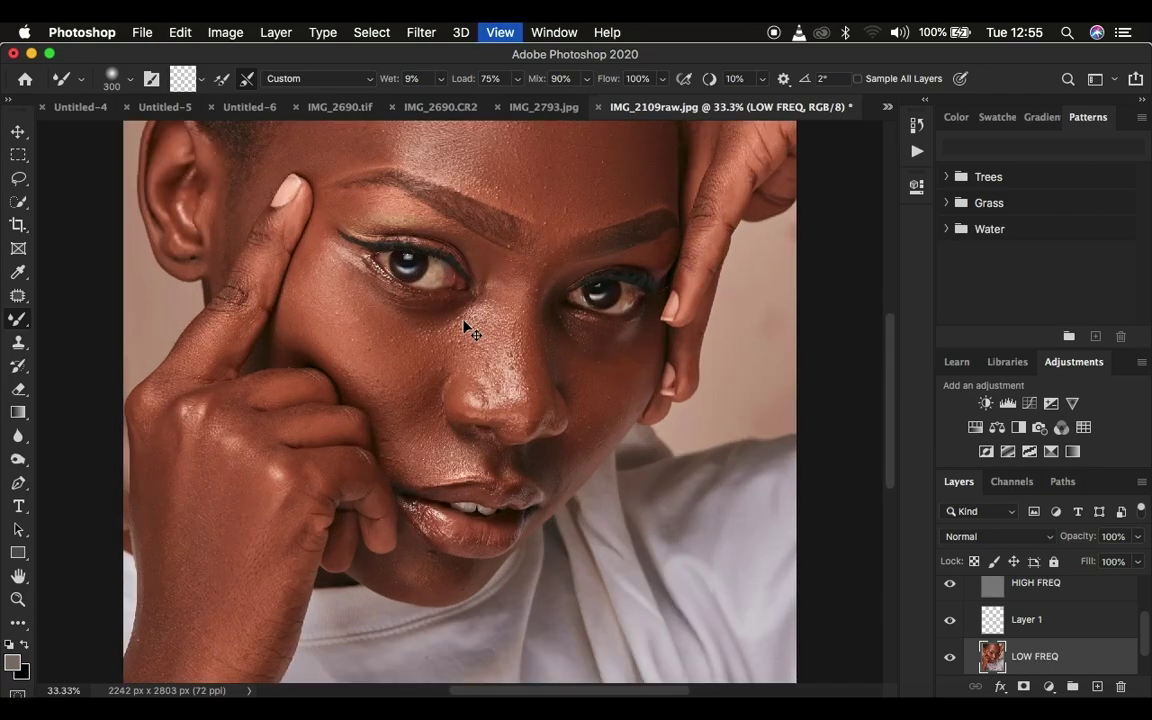
{"action": "key", "text": "super+equal"}
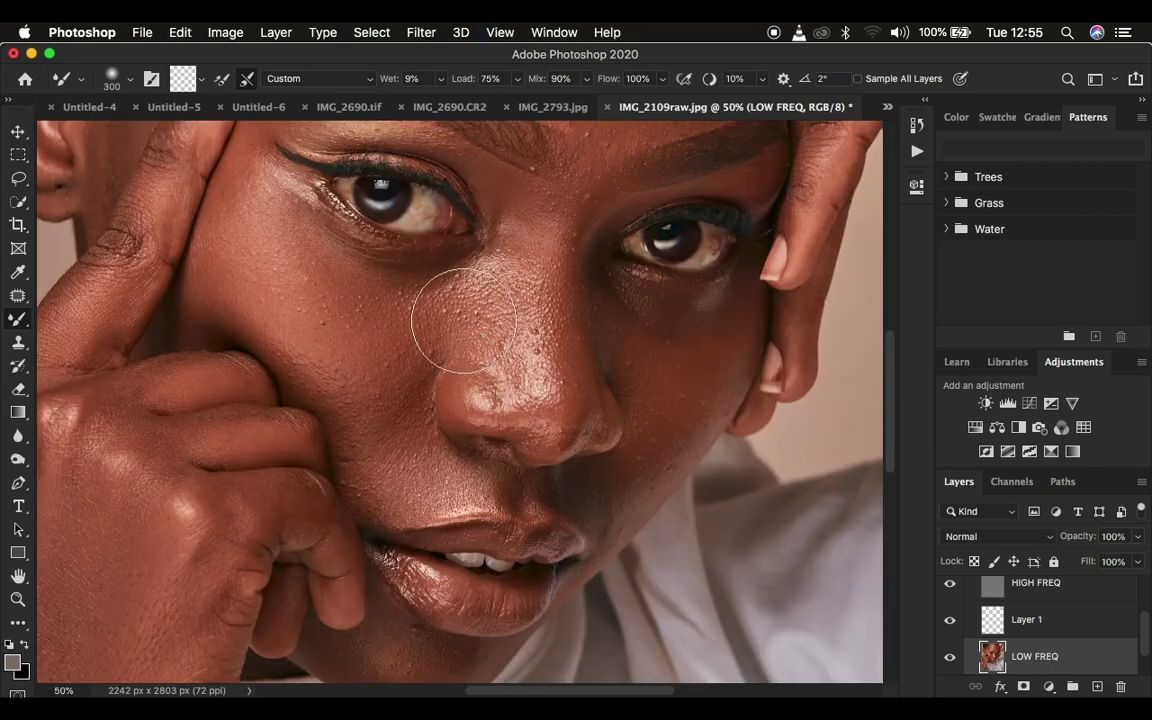
{"action": "left_click", "coordinate": [952, 590]}
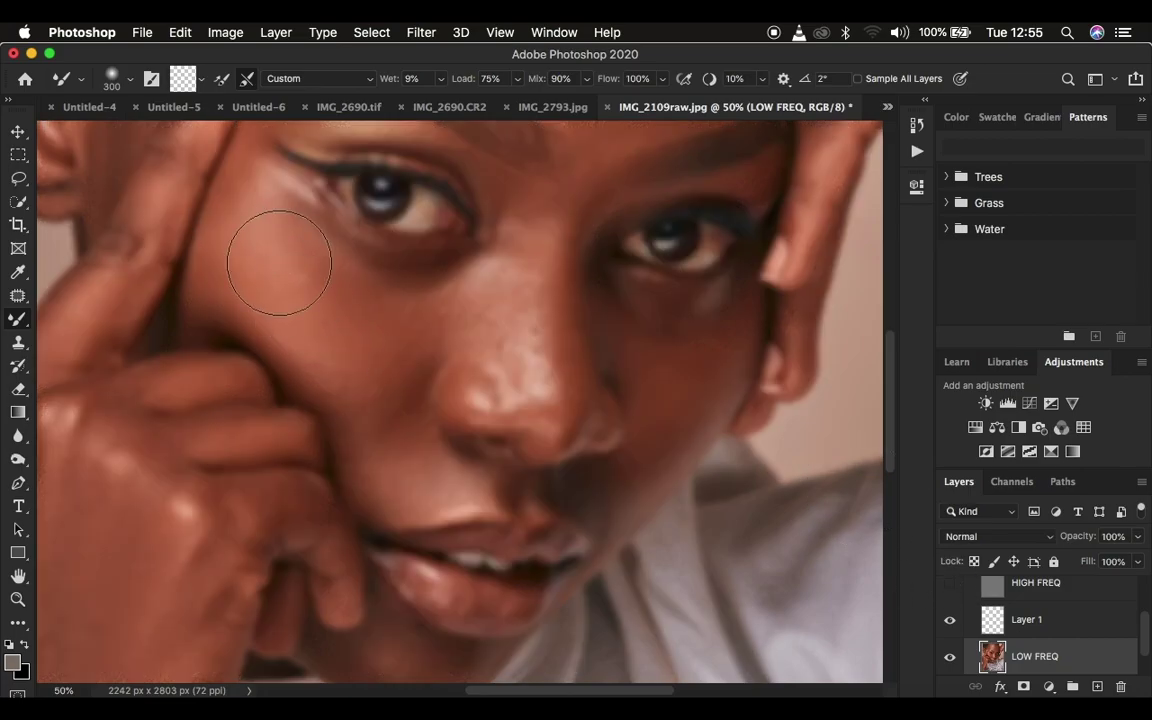
Step: Smooth the cheek and the bridge of the nose on LOW FREQ, reducing the Mixer Brush to 125
{"action": "key", "text": "bracketleft"}
{"action": "mouse_move", "coordinate": [278, 283]}
{"action": "left_mouse_down"}
{"action": "mouse_move", "coordinate": [320, 319]}
{"action": "mouse_move", "coordinate": [278, 261]}
{"action": "mouse_move", "coordinate": [335, 302]}
{"action": "mouse_move", "coordinate": [274, 225]}
{"action": "mouse_move", "coordinate": [345, 304]}
{"action": "mouse_move", "coordinate": [382, 322]}
{"action": "mouse_move", "coordinate": [346, 328]}
{"action": "mouse_move", "coordinate": [371, 368]}
{"action": "mouse_move", "coordinate": [392, 340]}
{"action": "left_mouse_up"}
{"action": "key", "text": "bracketleft"}
{"action": "key", "text": "bracketleft"}
{"action": "key", "text": "bracketleft"}
{"action": "key", "text": "bracketleft"}
{"action": "mouse_move", "coordinate": [492, 307]}
{"action": "left_mouse_down"}
{"action": "mouse_move", "coordinate": [555, 228]}
{"action": "mouse_move", "coordinate": [570, 368]}
{"action": "mouse_move", "coordinate": [520, 320]}
{"action": "mouse_move", "coordinate": [535, 267]}
{"action": "mouse_move", "coordinate": [537, 314]}
{"action": "mouse_move", "coordinate": [534, 262]}
{"action": "left_mouse_up"}
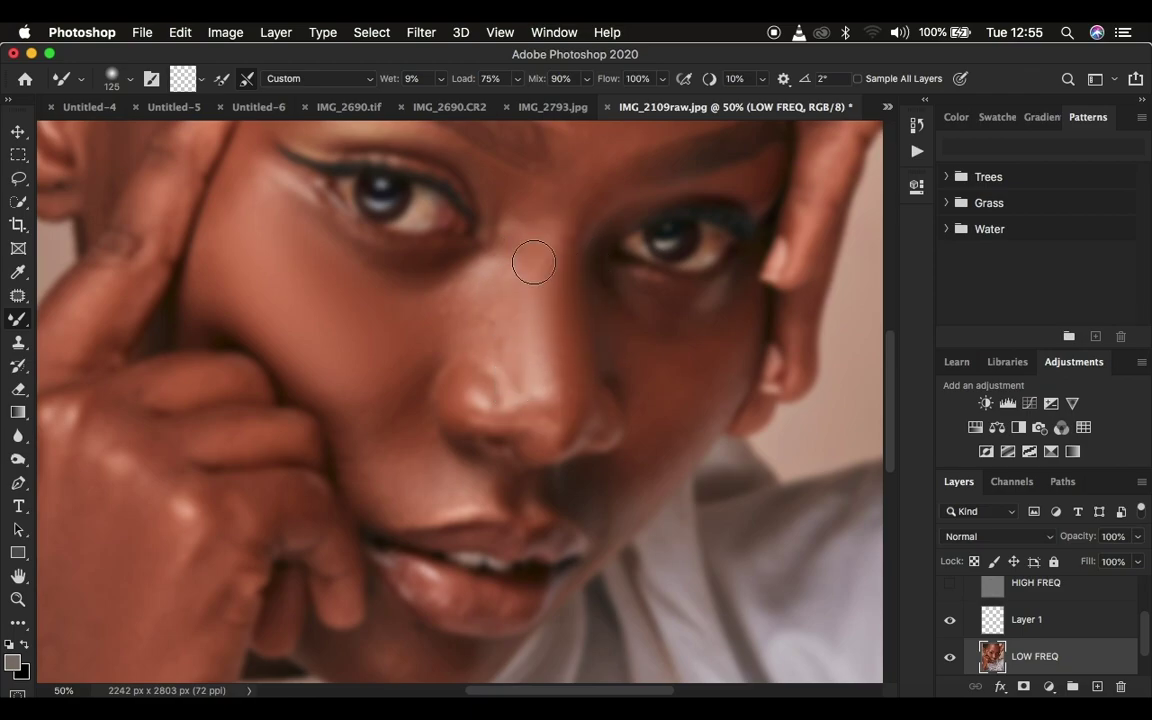
Step: Enlarge the Mixer Brush to 400 and blend the forehead skin on the LOW FREQ layer
{"action": "key", "text": "super+0"}
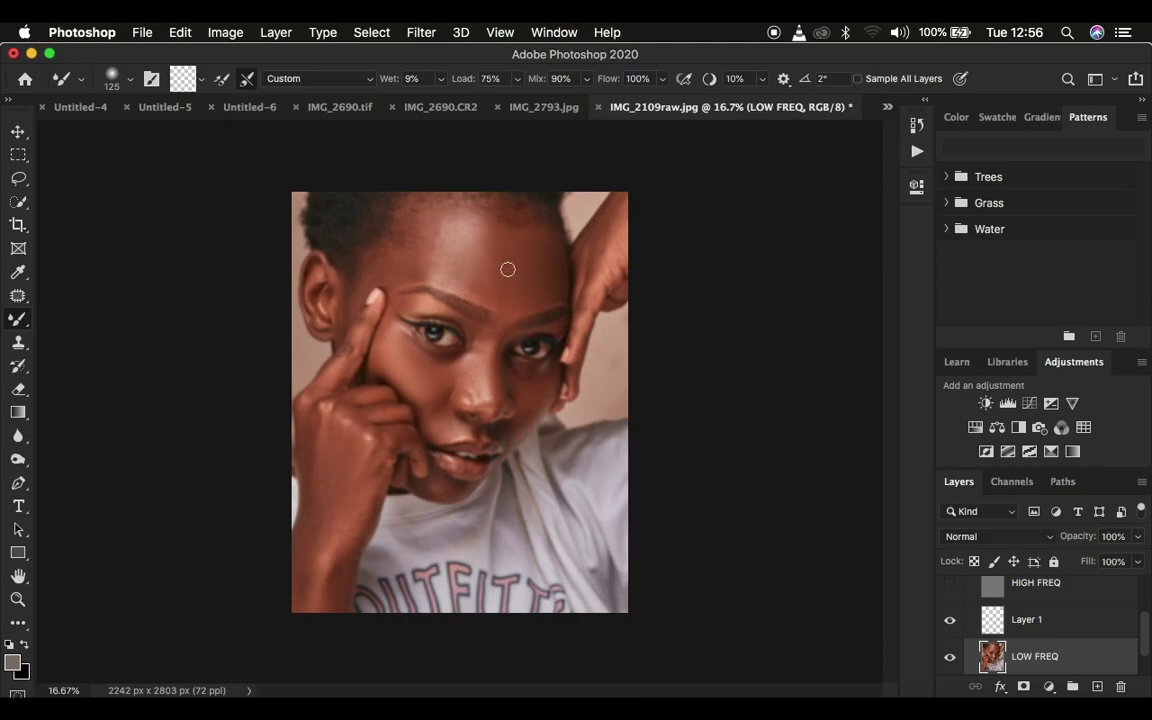
{"action": "key", "text": "super+plus"}
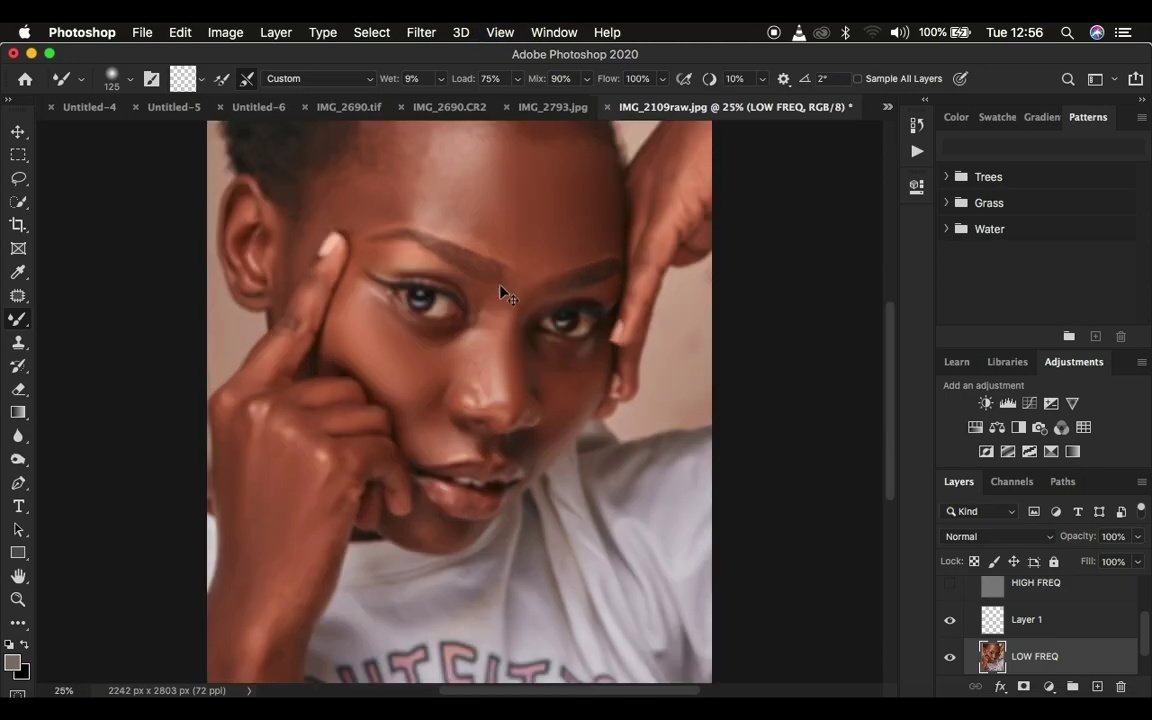
{"action": "key", "text": "super+minus"}
{"action": "key", "text": "bracketright"}
{"action": "key", "text": "bracketright"}
{"action": "key", "text": "bracketright"}
{"action": "key", "text": "bracketright"}
{"action": "key", "text": "bracketright"}
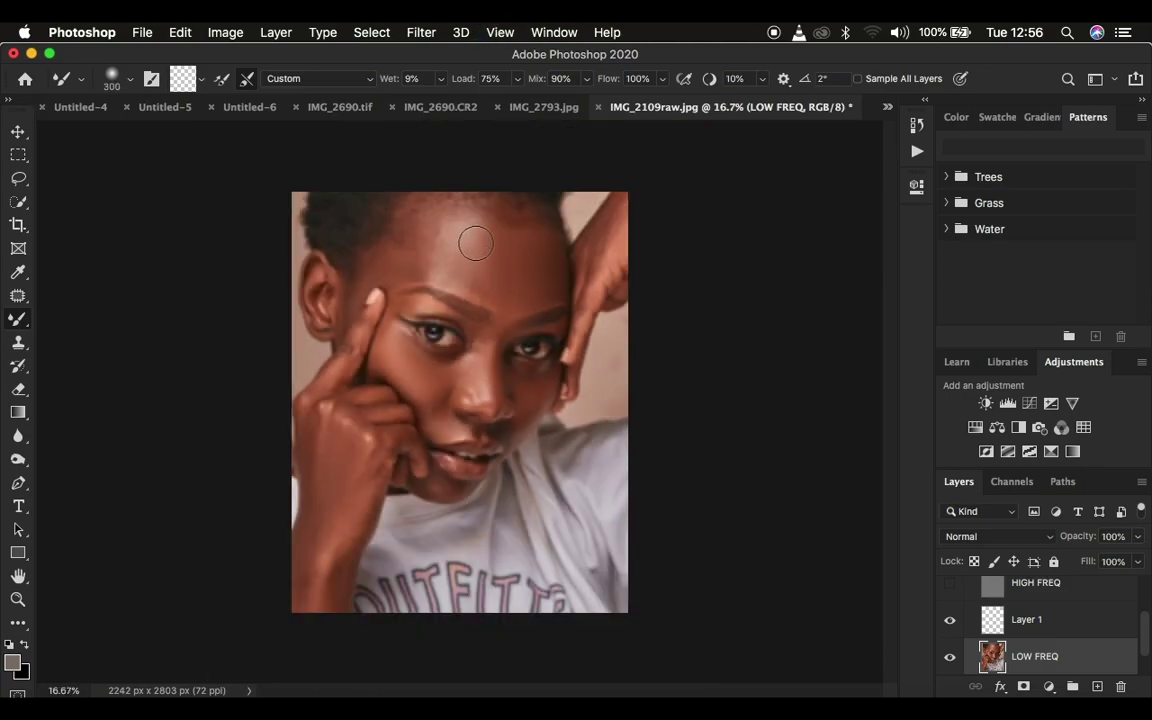
{"action": "key", "text": "bracketright"}
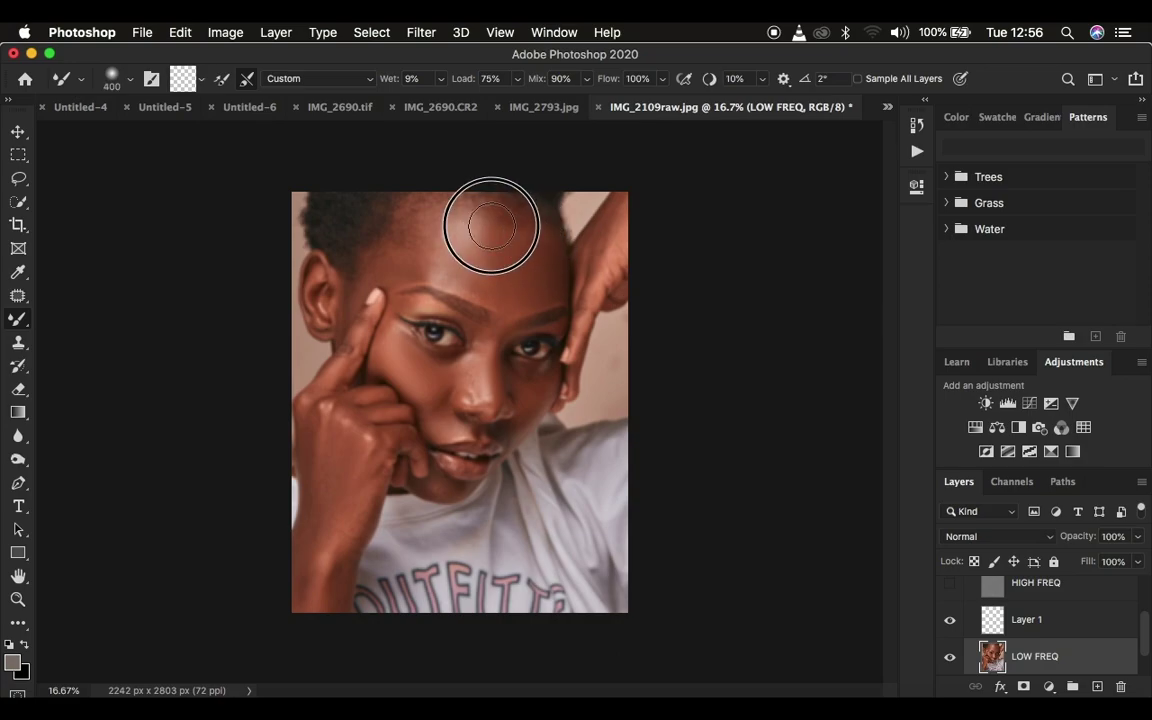
{"action": "mouse_move", "coordinate": [440, 243]}
{"action": "left_mouse_down"}
{"action": "mouse_move", "coordinate": [442, 231]}
{"action": "mouse_move", "coordinate": [476, 239]}
{"action": "mouse_move", "coordinate": [450, 218]}
{"action": "mouse_move", "coordinate": [399, 257]}
{"action": "mouse_move", "coordinate": [445, 257]}
{"action": "mouse_move", "coordinate": [450, 245]}
{"action": "mouse_move", "coordinate": [465, 265]}
{"action": "mouse_move", "coordinate": [425, 250]}
{"action": "left_mouse_up"}
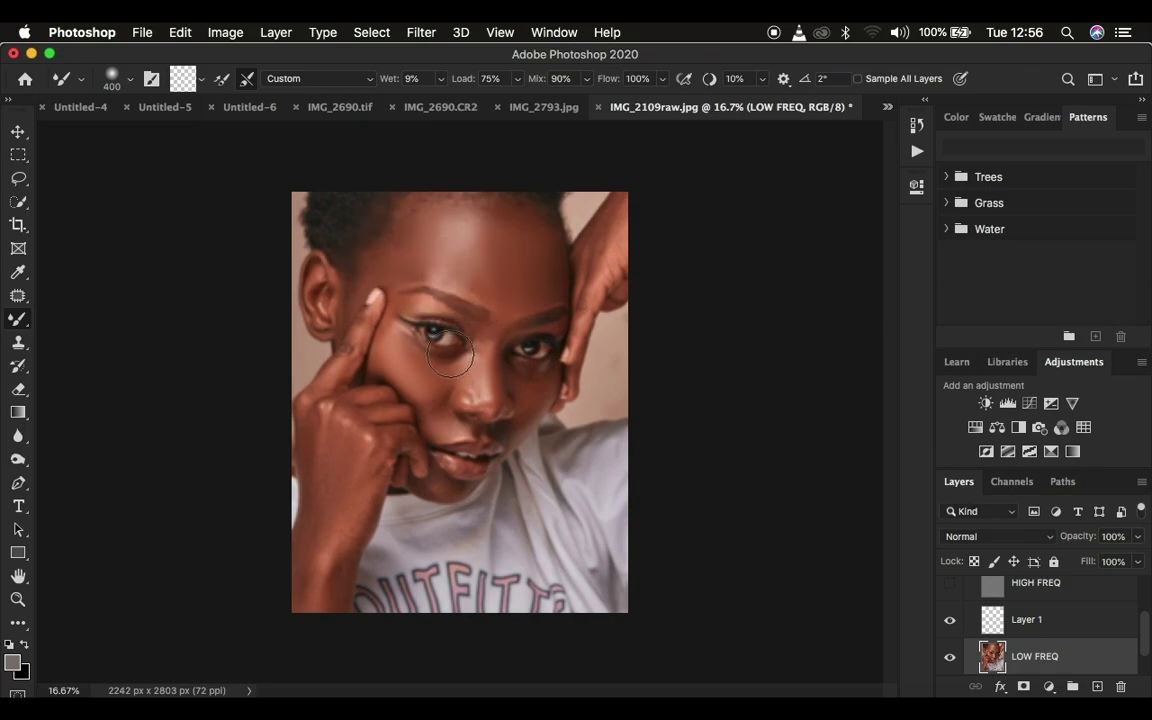
Step: Resize the Mixer Brush to 300 and even out the forehead and the back of the hand beside the cheek
{"action": "key", "text": "bracketleft"}
{"action": "key", "text": "bracketleft"}
{"action": "key", "text": "bracketleft"}
{"action": "key", "text": "bracketleft"}
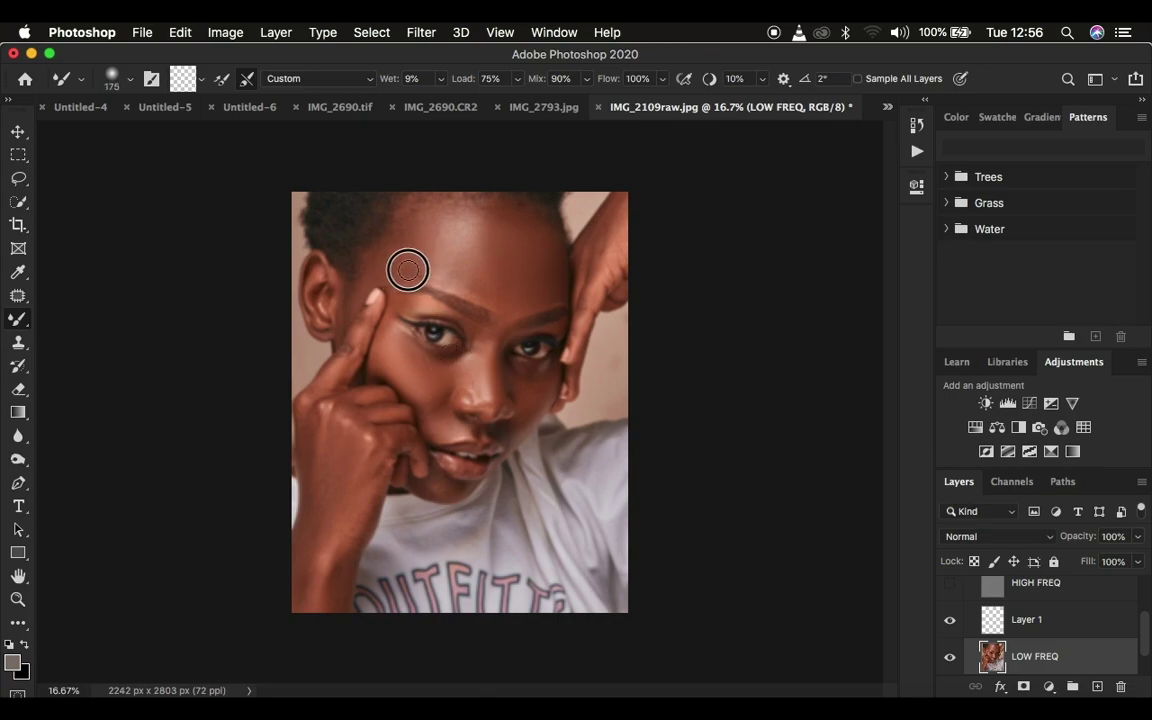
{"action": "key", "text": "bracketright"}
{"action": "key", "text": "bracketright"}
{"action": "key", "text": "bracketright"}
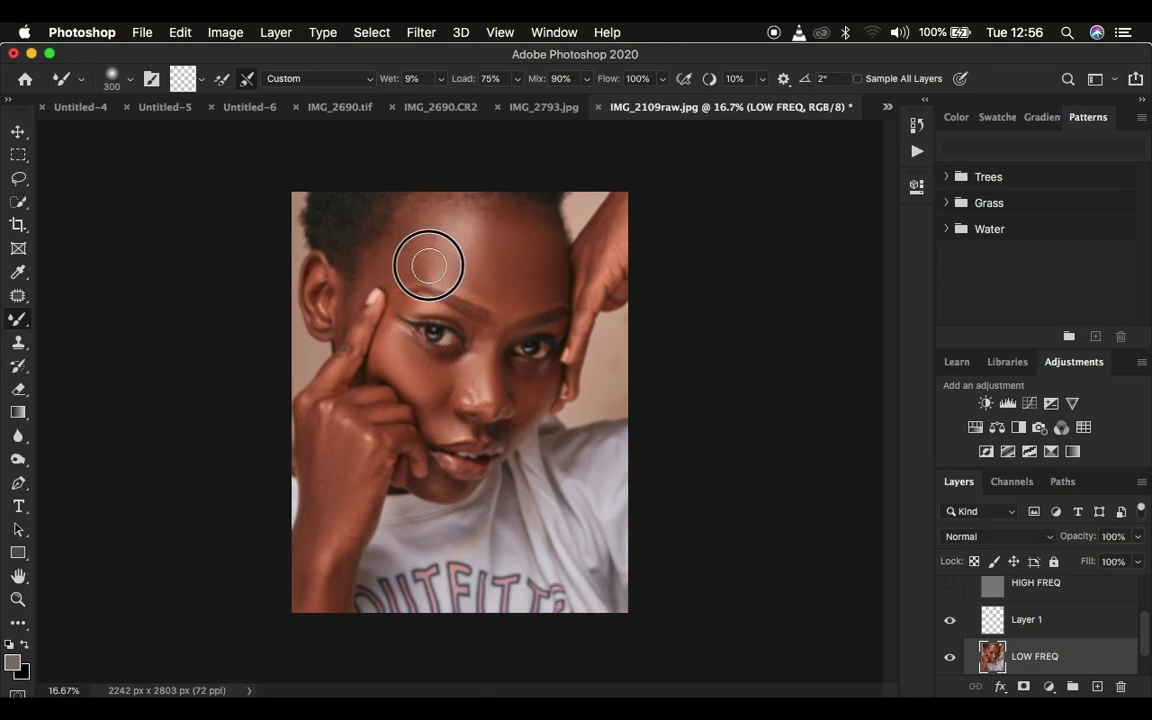
{"action": "mouse_move", "coordinate": [480, 247]}
{"action": "left_mouse_down"}
{"action": "mouse_move", "coordinate": [452, 223]}
{"action": "mouse_move", "coordinate": [412, 267]}
{"action": "mouse_move", "coordinate": [400, 264]}
{"action": "mouse_move", "coordinate": [414, 241]}
{"action": "mouse_move", "coordinate": [394, 248]}
{"action": "mouse_move", "coordinate": [471, 245]}
{"action": "mouse_move", "coordinate": [495, 290]}
{"action": "left_mouse_up"}
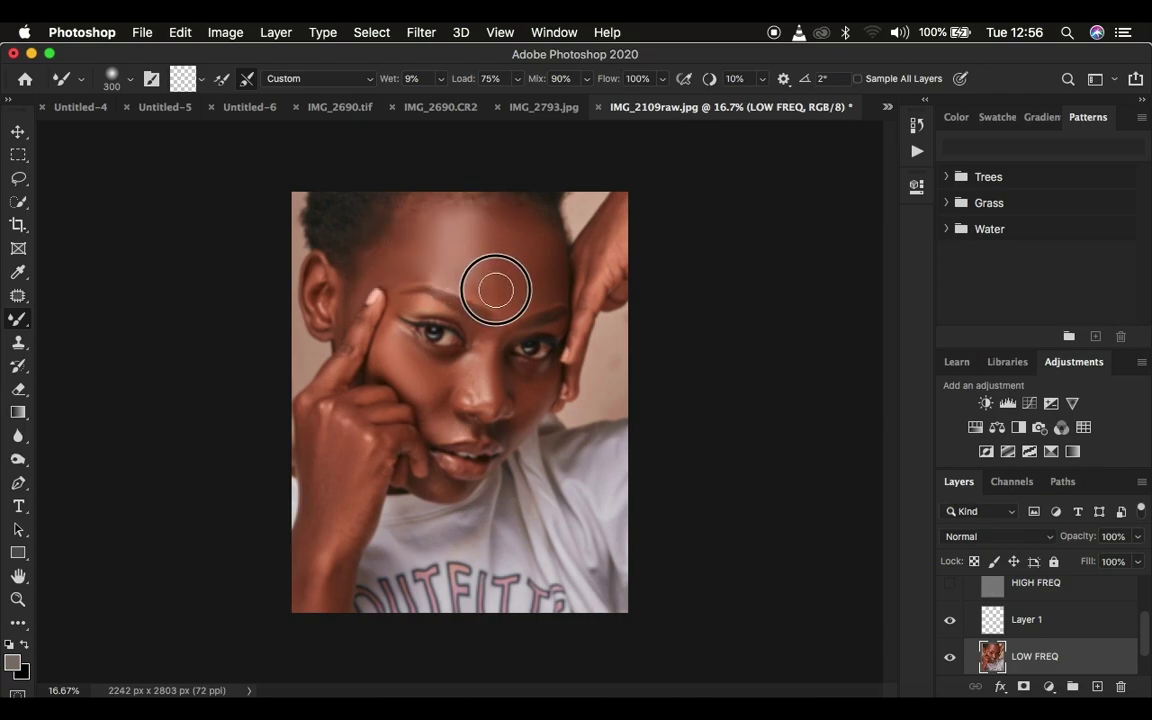
{"action": "mouse_move", "coordinate": [336, 455]}
{"action": "left_mouse_down"}
{"action": "mouse_move", "coordinate": [347, 464]}
{"action": "mouse_move", "coordinate": [321, 535]}
{"action": "mouse_move", "coordinate": [303, 542]}
{"action": "mouse_move", "coordinate": [353, 512]}
{"action": "mouse_move", "coordinate": [337, 584]}
{"action": "mouse_move", "coordinate": [300, 500]}
{"action": "mouse_move", "coordinate": [329, 452]}
{"action": "mouse_move", "coordinate": [311, 422]}
{"action": "left_mouse_up"}
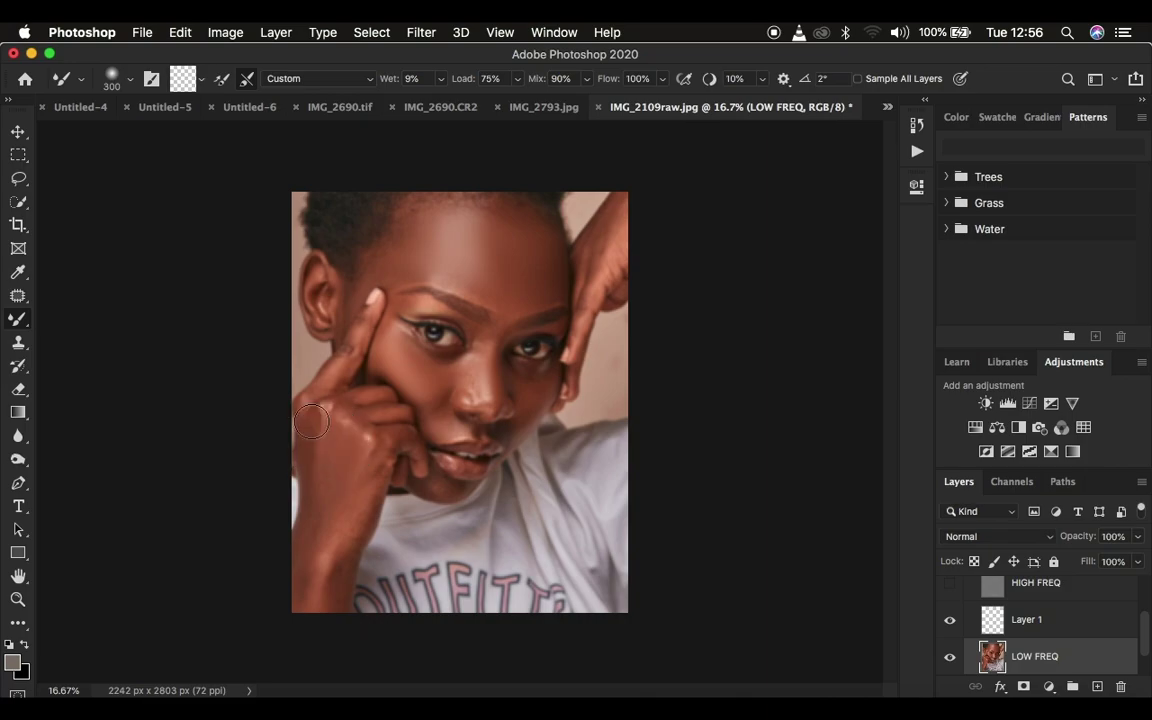
{"action": "mouse_move", "coordinate": [457, 257]}
{"action": "left_mouse_down"}
{"action": "mouse_move", "coordinate": [413, 259]}
{"action": "mouse_move", "coordinate": [433, 246]}
{"action": "left_mouse_up"}
Step: Show the HIGH FREQ layer again and inspect the smoothed skin up close
{"action": "scroll", "coordinate": [1027, 616], "scroll_direction": "up", "scroll_amount": 1}
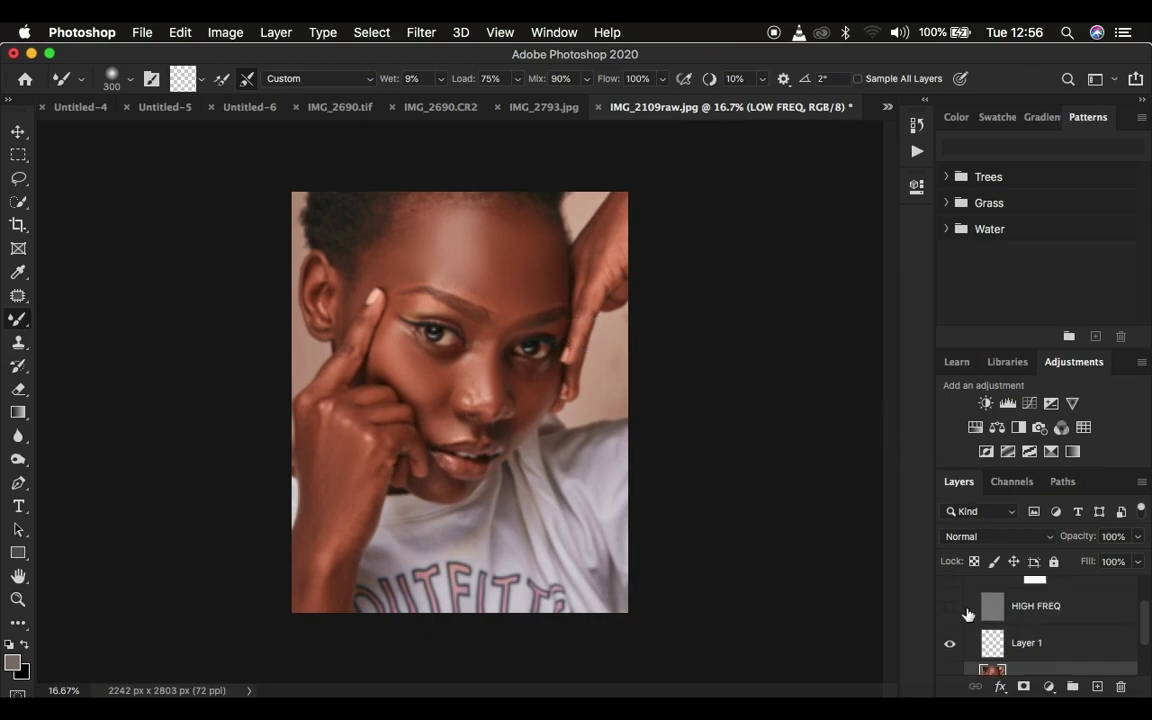
{"action": "left_click", "coordinate": [950, 606]}
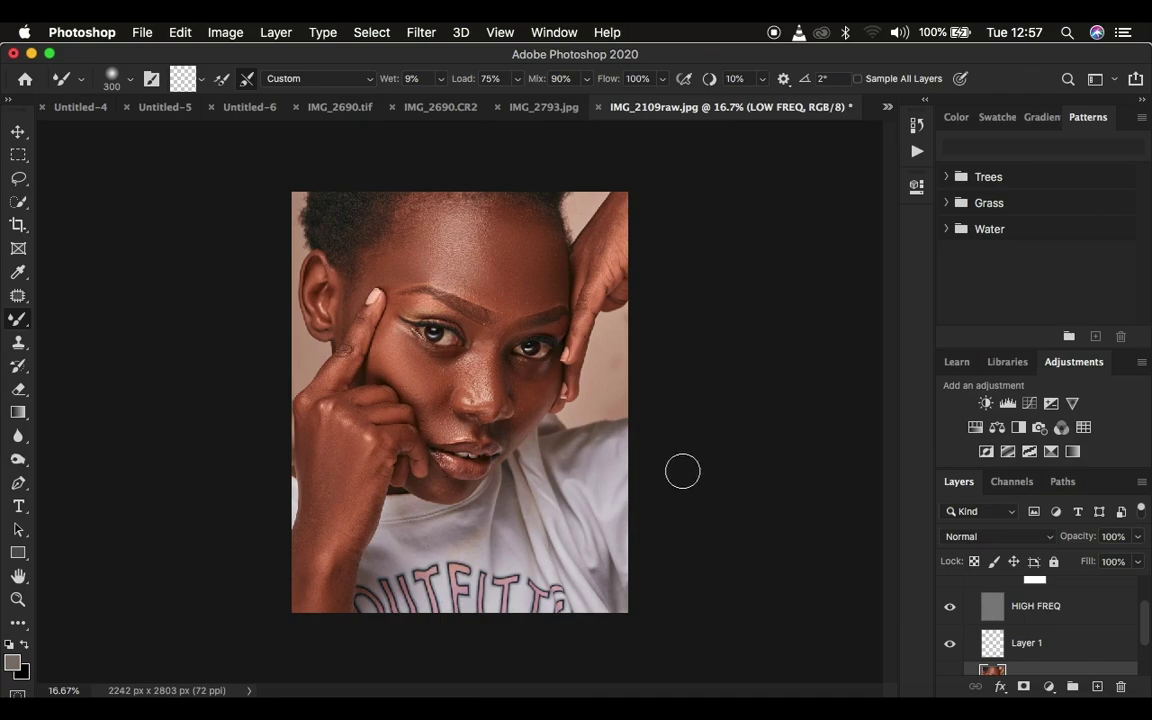
{"action": "key", "text": "super+equal"}
{"action": "key", "text": "super+equal"}
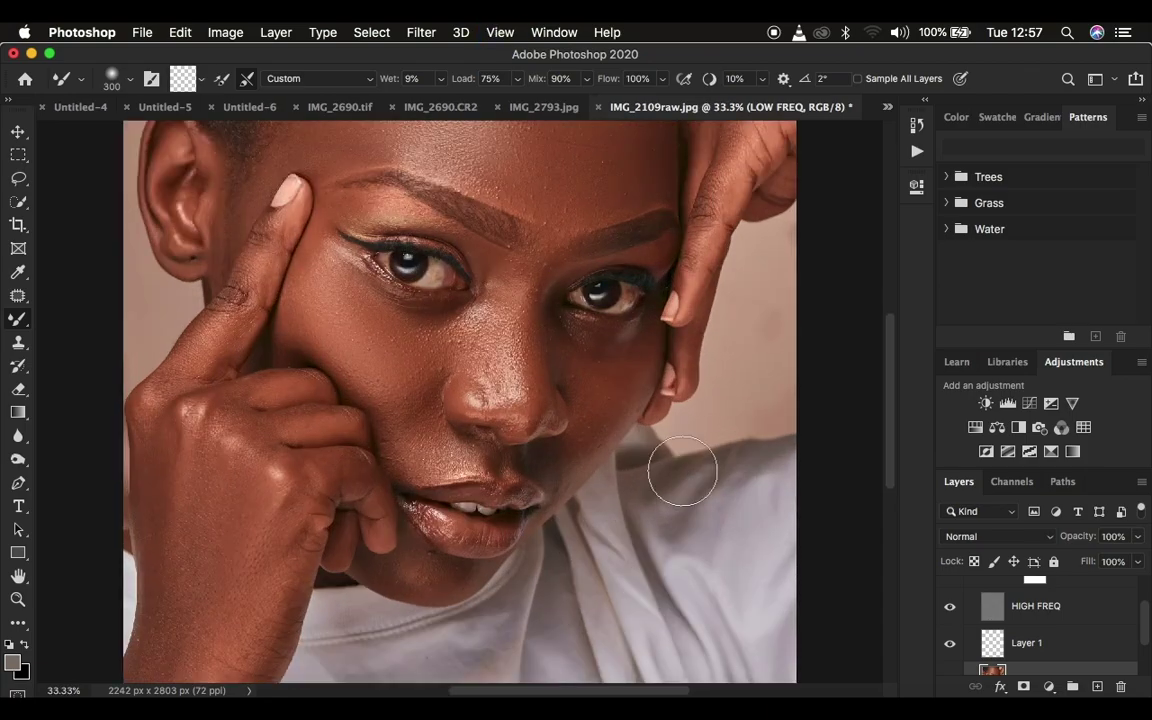
{"action": "key", "text": "super+minus"}
{"action": "key", "text": "super+minus"}
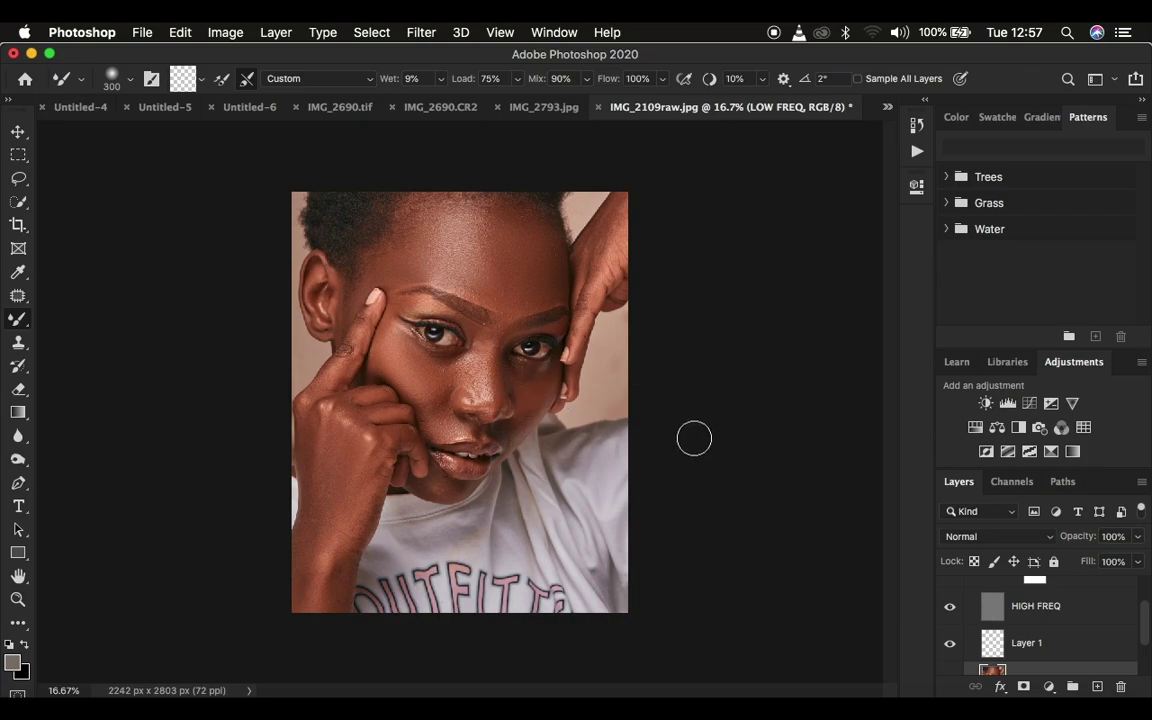
Step: Switch briefly to the Clone Stamp, return to the Mixer Brush and set its size to 220 px
{"action": "key", "text": "s"}
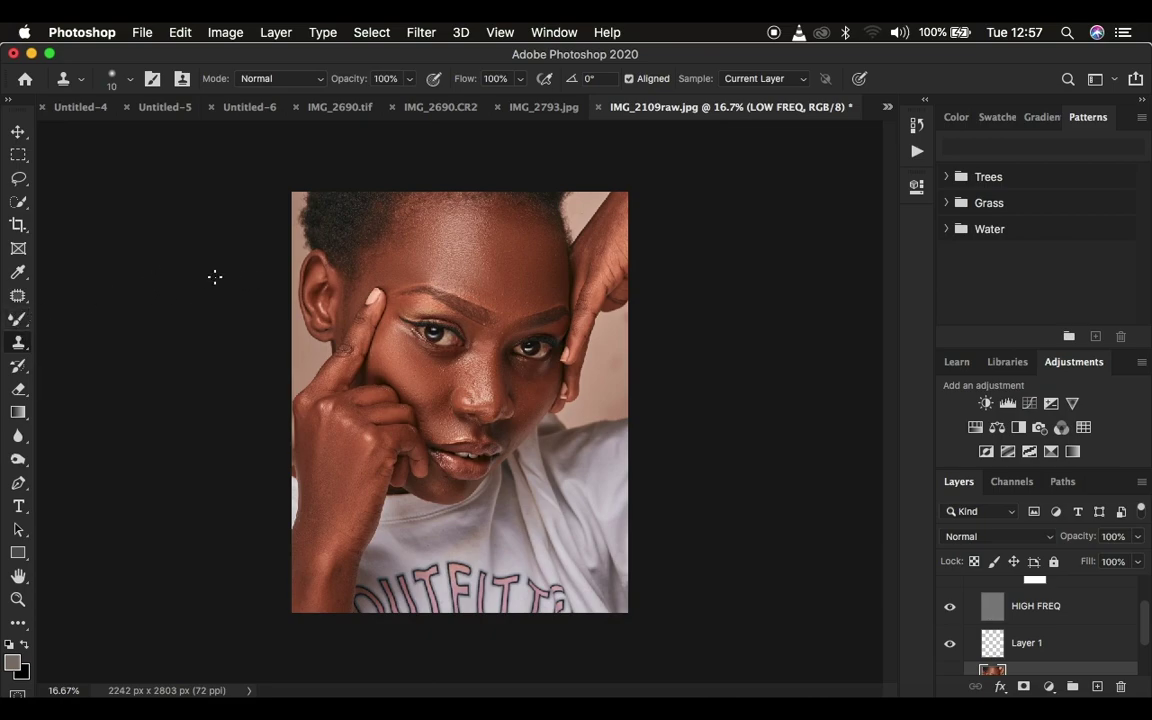
{"action": "key", "text": "b"}
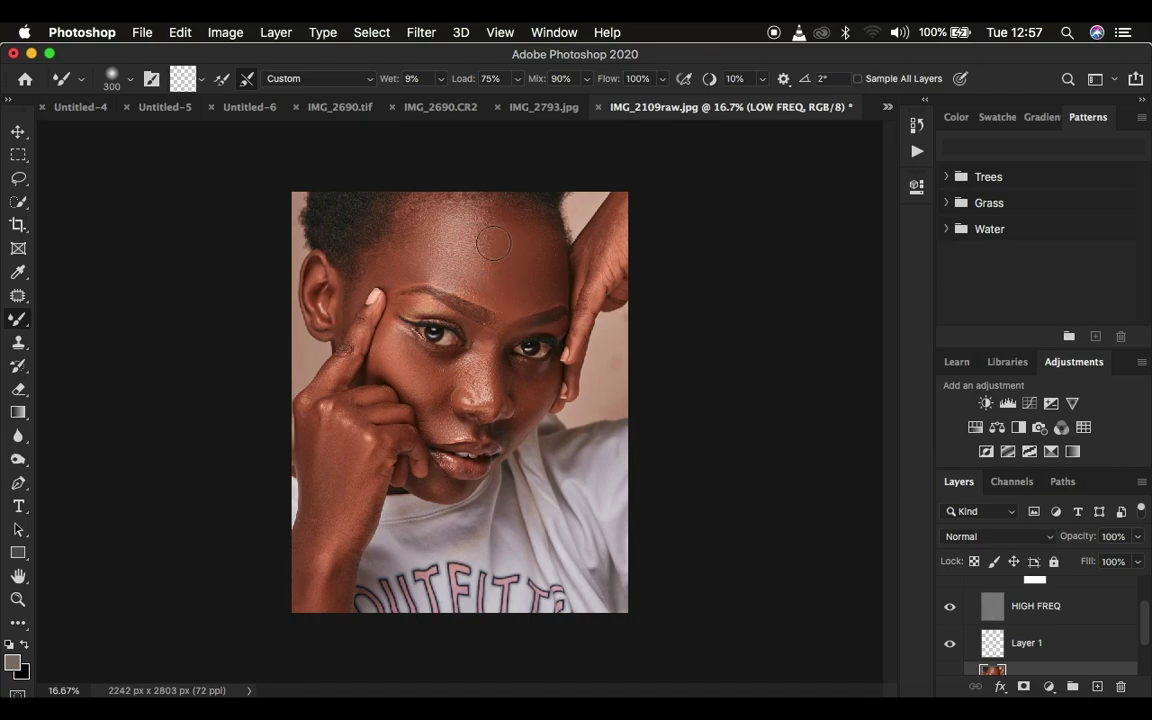
{"action": "left_click", "coordinate": [118, 80]}
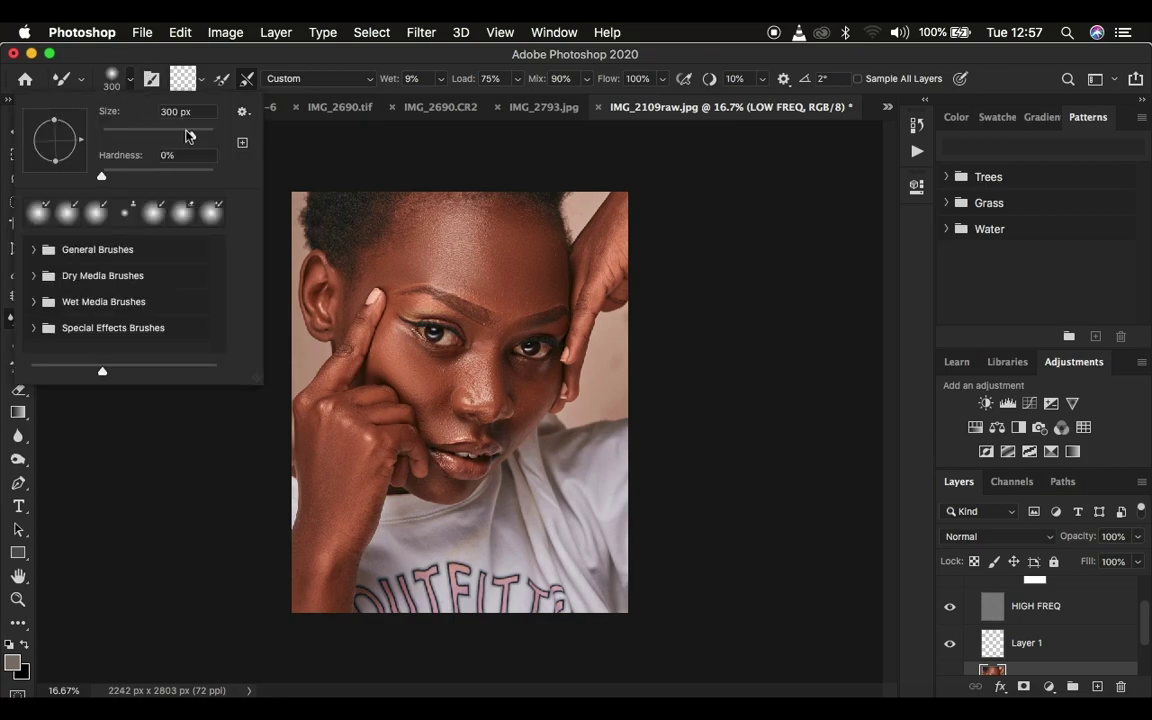
{"action": "mouse_move", "coordinate": [185, 134]}
{"action": "left_mouse_down"}
{"action": "mouse_move", "coordinate": [134, 134]}
{"action": "mouse_move", "coordinate": [187, 134]}
{"action": "left_mouse_up"}
{"action": "left_click", "coordinate": [131, 81]}
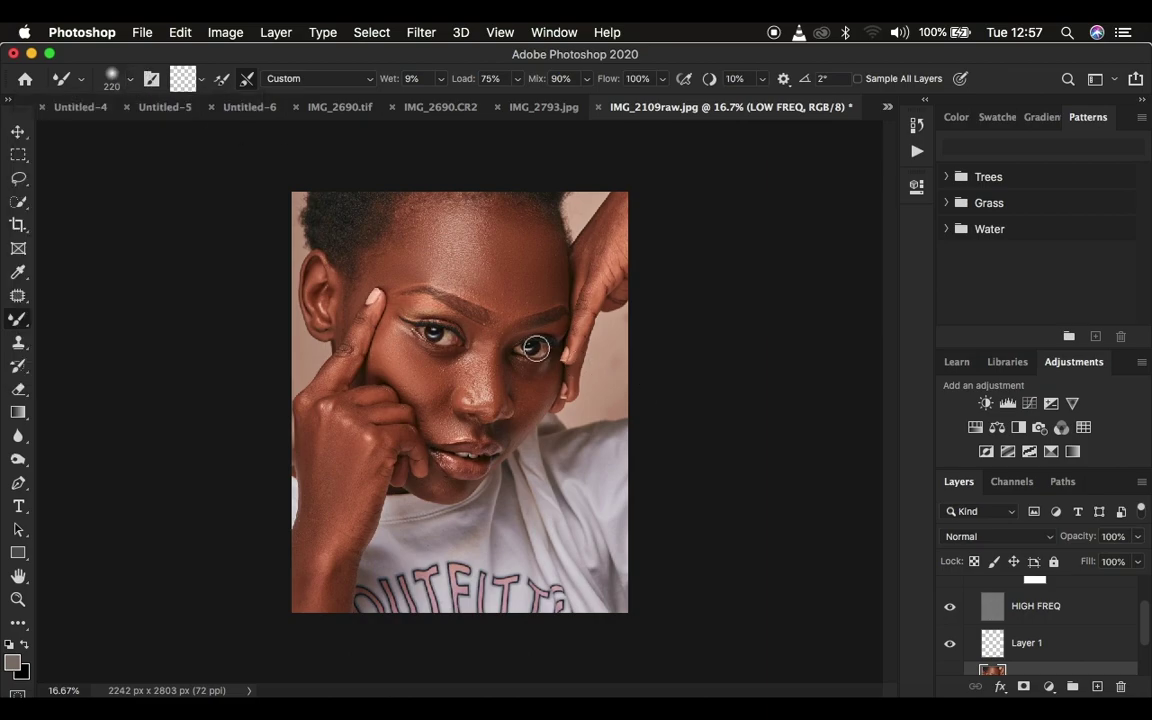
Step: Enlarge the Mixer Brush to 1300 and reset the foreground and background colours to default black and white
{"action": "key", "text": "bracketleft"}
{"action": "key", "text": "bracketleft"}
{"action": "key", "text": "bracketleft"}
{"action": "key", "text": "bracketleft"}
{"action": "key", "text": "bracketleft"}
{"action": "key", "text": "bracketleft"}
{"action": "key", "text": "bracketleft"}
{"action": "key", "text": "bracketleft"}
{"action": "key", "text": "bracketleft"}
{"action": "key", "text": "bracketleft"}
{"action": "key", "text": "bracketleft"}
{"action": "key", "text": "bracketleft"}
{"action": "key", "text": "bracketleft"}
{"action": "key", "text": "bracketleft"}
{"action": "key", "text": "bracketleft"}
{"action": "key", "text": "bracketright"}
{"action": "key", "text": "bracketright"}
{"action": "key", "text": "bracketright"}
{"action": "key", "text": "bracketright"}
{"action": "key", "text": "bracketright"}
{"action": "key", "text": "bracketleft"}
{"action": "key", "text": "bracketleft"}
{"action": "key", "text": "bracketleft"}
{"action": "key", "text": "bracketleft"}
{"action": "key", "text": "bracketleft"}
{"action": "key", "text": "bracketleft"}
{"action": "key", "text": "bracketleft"}
{"action": "key", "text": "bracketleft"}
{"action": "key", "text": "bracketleft"}
{"action": "key", "text": "bracketright"}
{"action": "key", "text": "bracketright"}
{"action": "key", "text": "bracketright"}
{"action": "key", "text": "bracketright"}
{"action": "key", "text": "bracketright"}
{"action": "key", "text": "bracketright"}
{"action": "key", "text": "bracketright"}
{"action": "key", "text": "bracketright"}
{"action": "key", "text": "bracketright"}
{"action": "key", "text": "bracketright"}
{"action": "key", "text": "bracketright"}
{"action": "key", "text": "bracketright"}
{"action": "key", "text": "bracketright"}
{"action": "key", "text": "bracketright"}
{"action": "key", "text": "bracketright"}
{"action": "key", "text": "bracketright"}
{"action": "key", "text": "bracketright"}
{"action": "key", "text": "bracketright"}
{"action": "key", "text": "bracketright"}
{"action": "key", "text": "bracketright"}
{"action": "key", "text": "bracketright"}
{"action": "key", "text": "bracketright"}
{"action": "key", "text": "bracketright"}
{"action": "key", "text": "bracketright"}
{"action": "key", "text": "bracketright"}
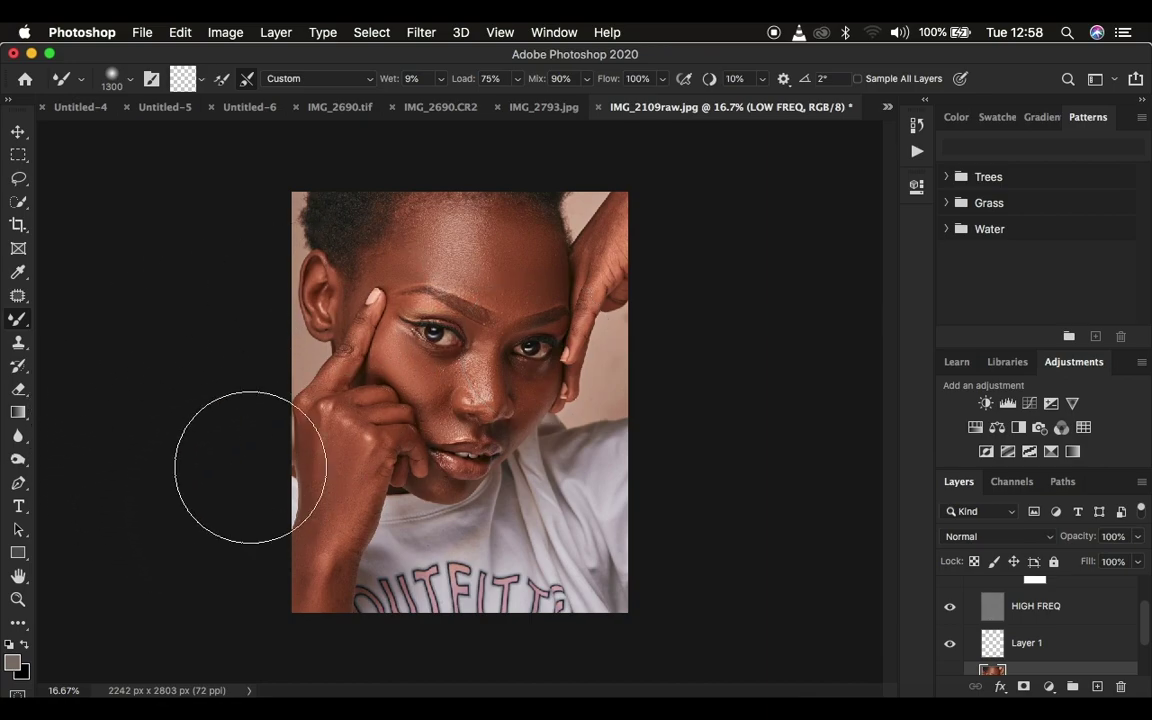
{"action": "left_click", "coordinate": [9, 644]}
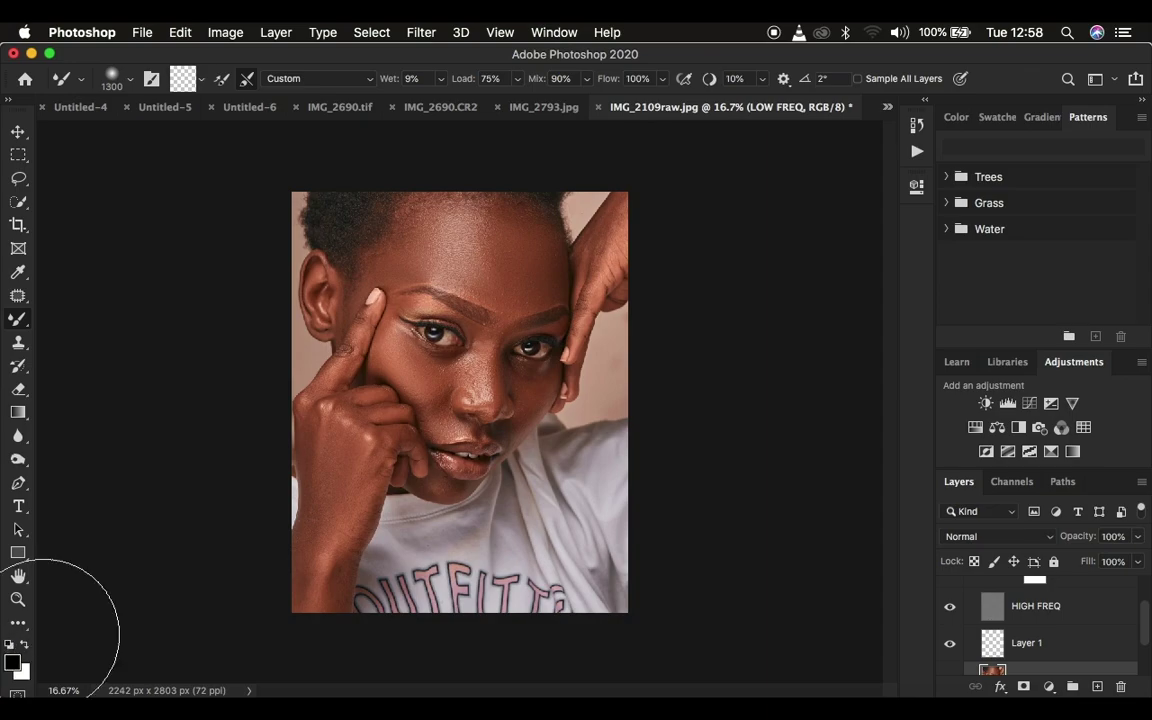